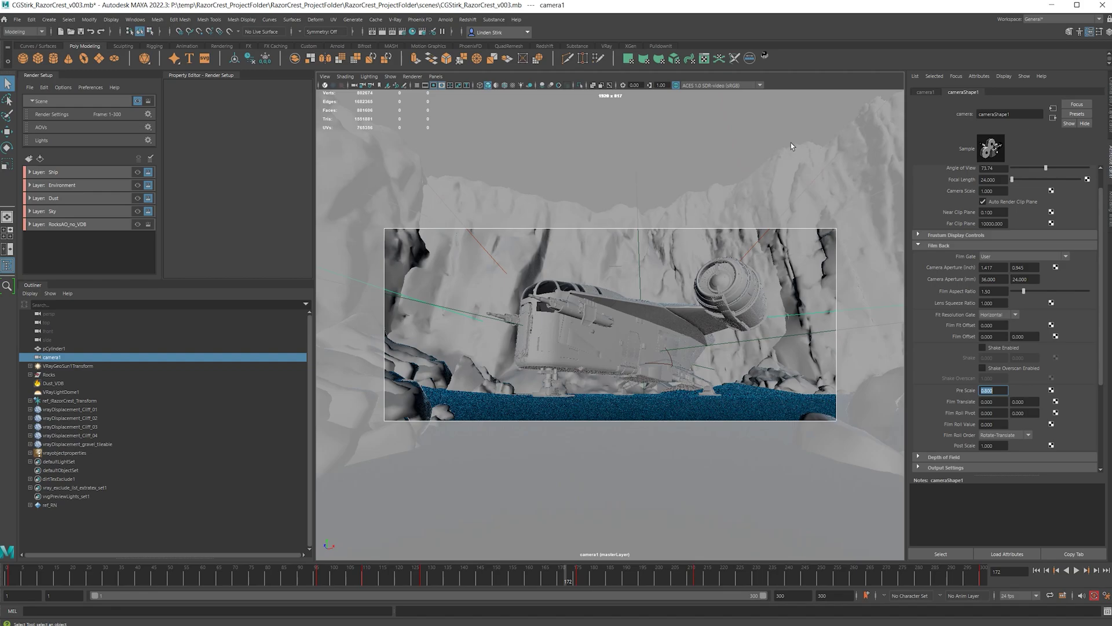
Set camera1's Film Back Pre Scale to 0.8.
left_click(742, 102)
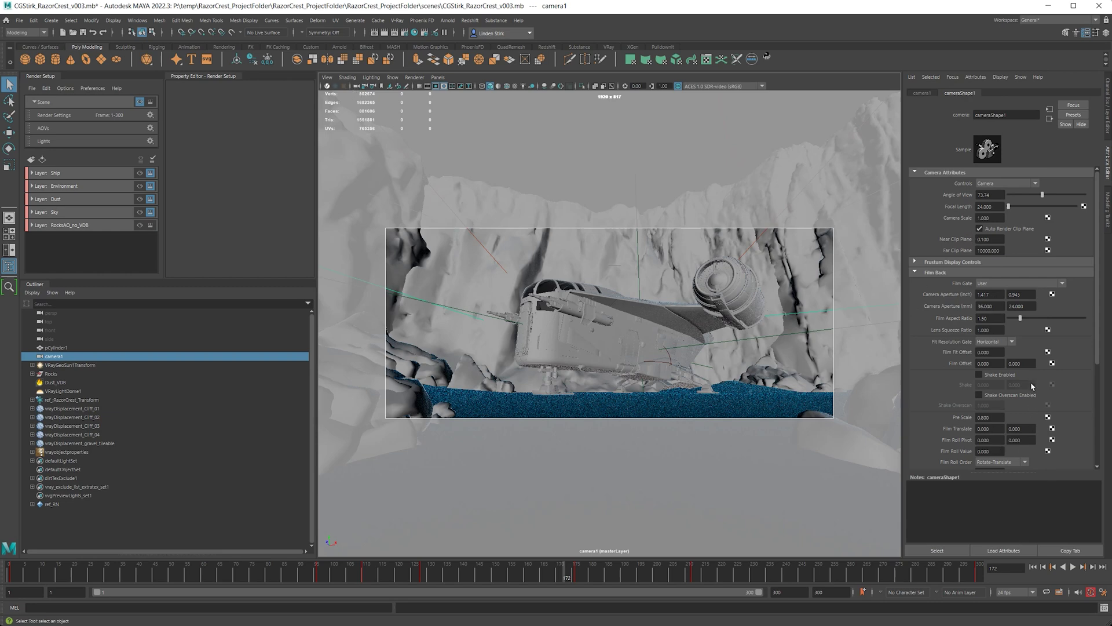
Test a Pre Scale value of 1 on camera1.
left_click(981, 416)
left_click_drag(981, 416, 999, 416)
type("1")
key("Return")
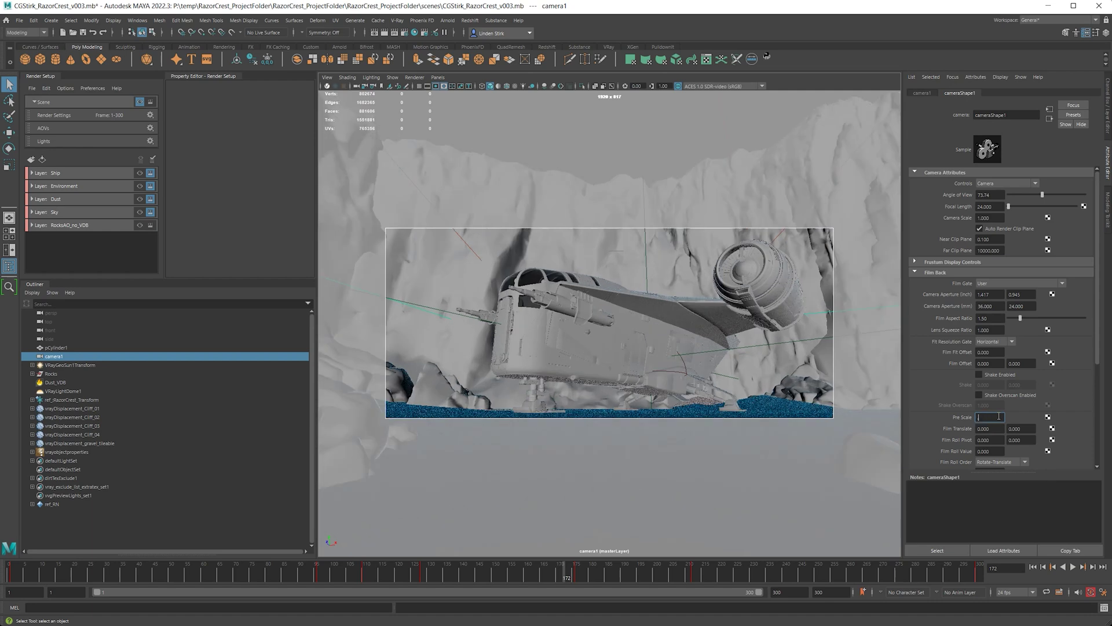
key("Return")
type("1.600")
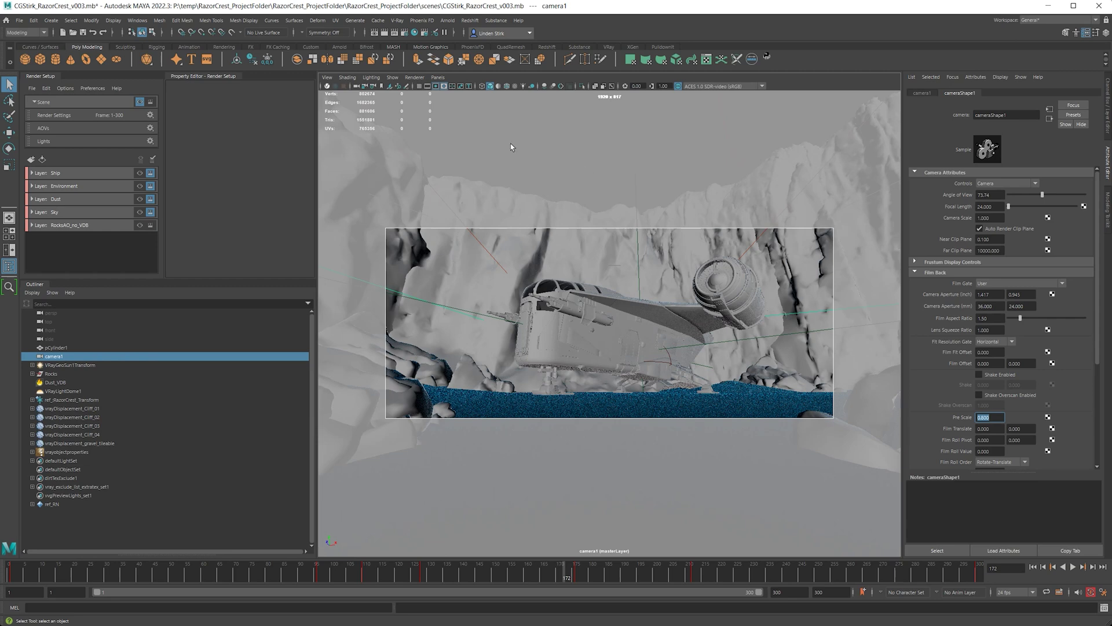
With render settings open, set camera1's Pre Scale to 1 and Camera Scale to 1.1.
left_click(403, 35)
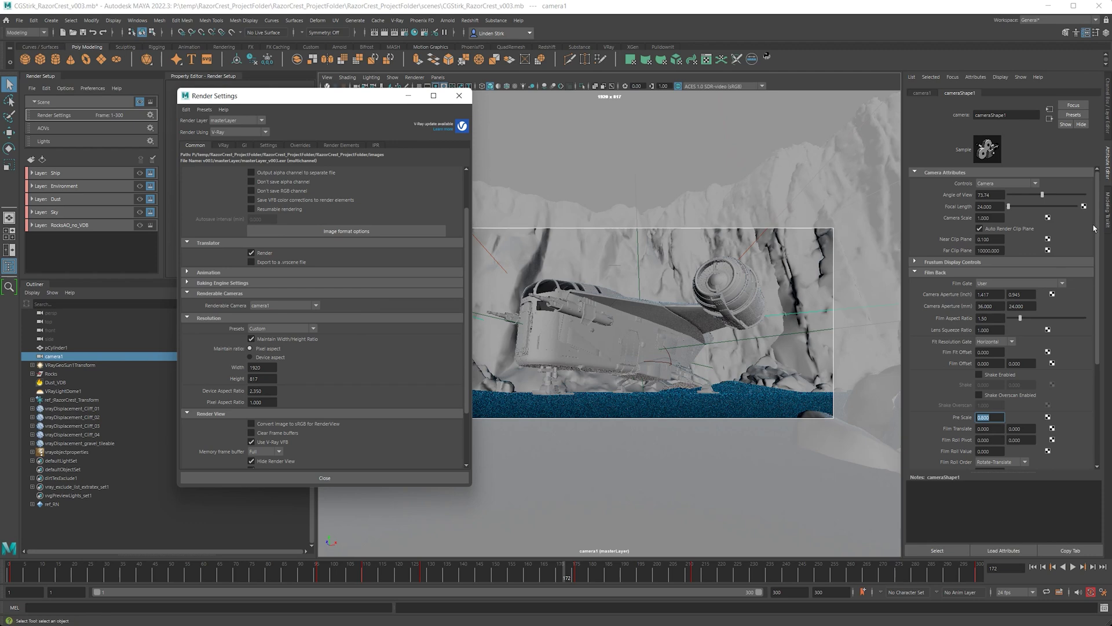
left_click(983, 418)
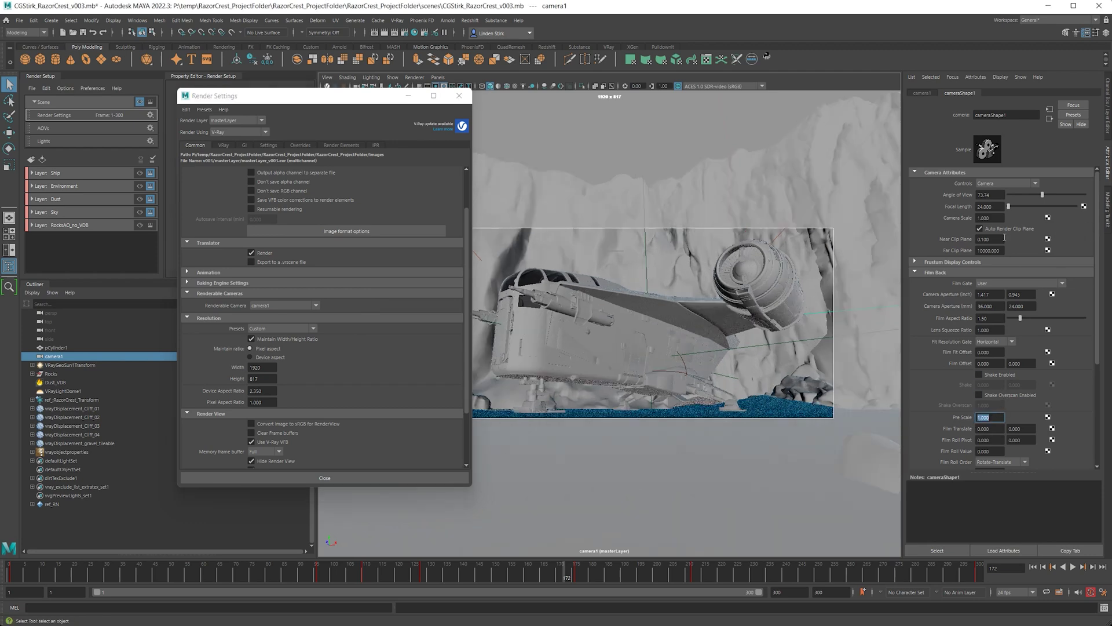
left_click(982, 218)
type("1.1")
key("Return")
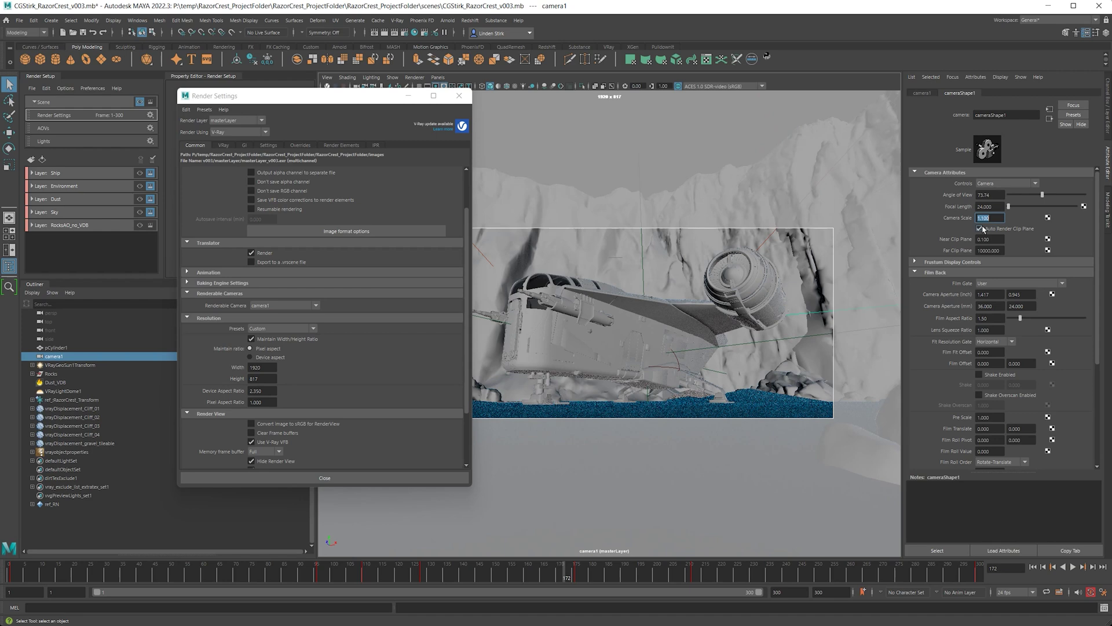
Select the 1920 render width and launch Calculator to work out the new width.
left_click(265, 368)
double_click(263, 368)
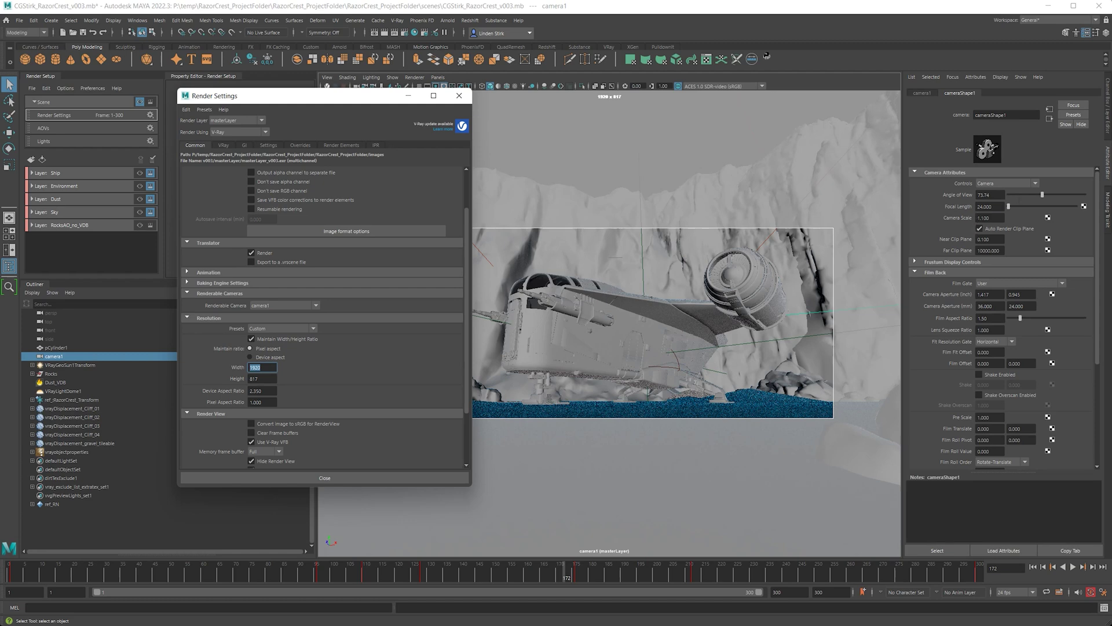
key("XF86Calculator")
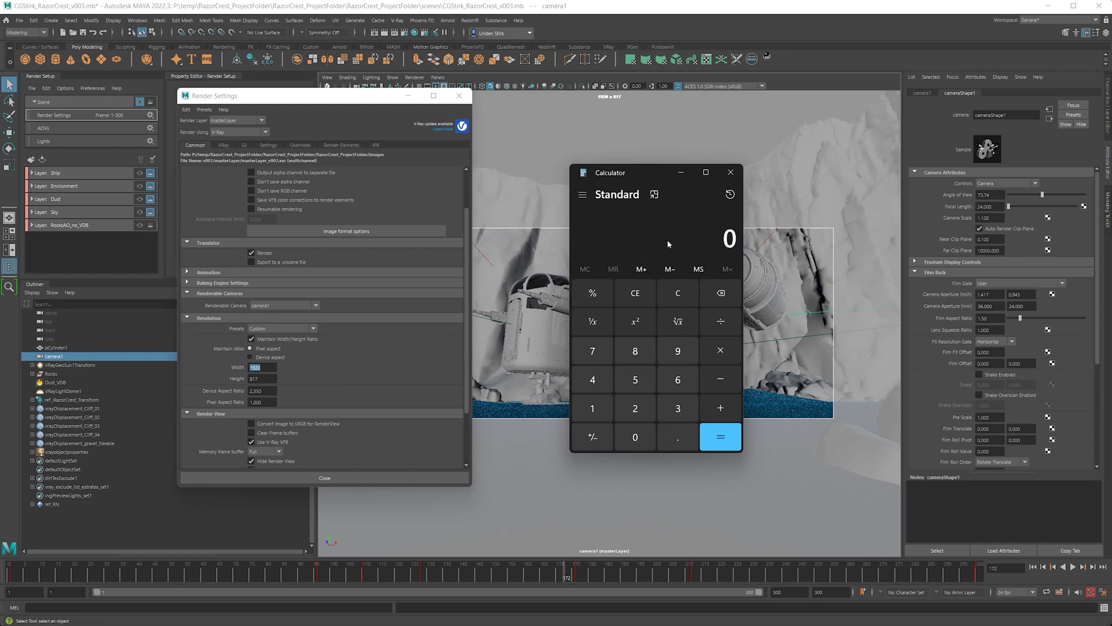
type("19")
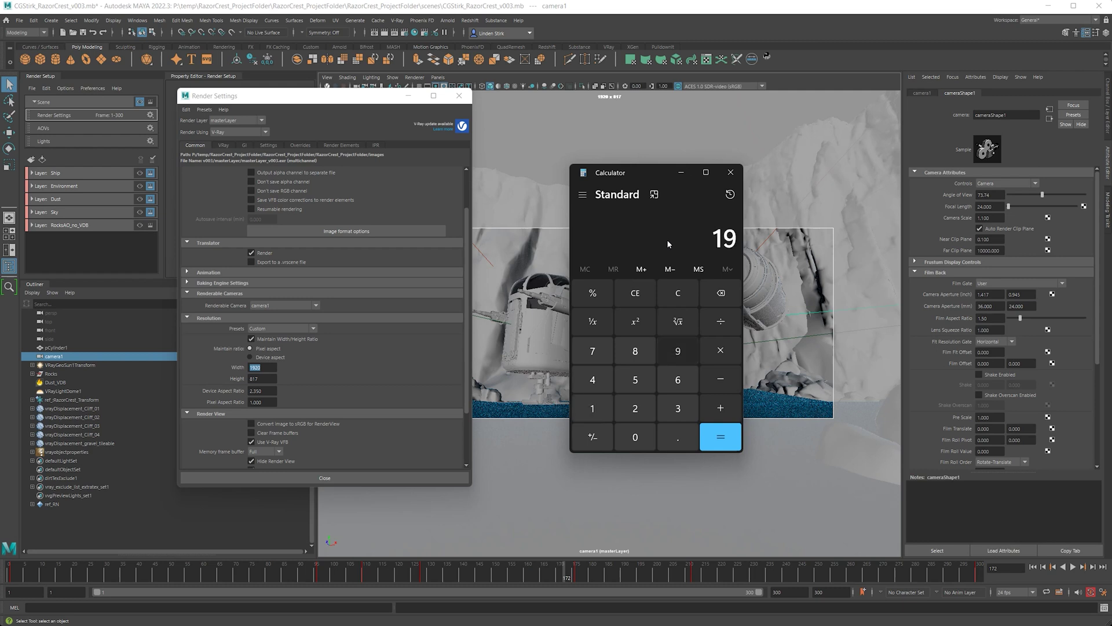
type("20")
type("*1")
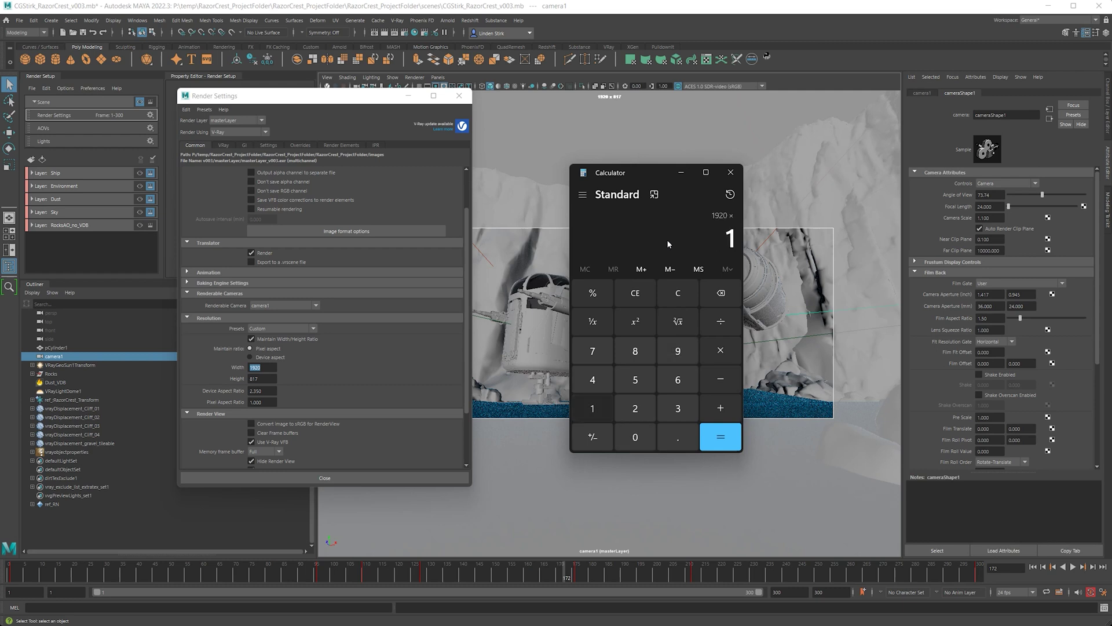
type(".1")
Calculate 1920 × 1.1 in Calculator, giving 2,112.
key("Return")
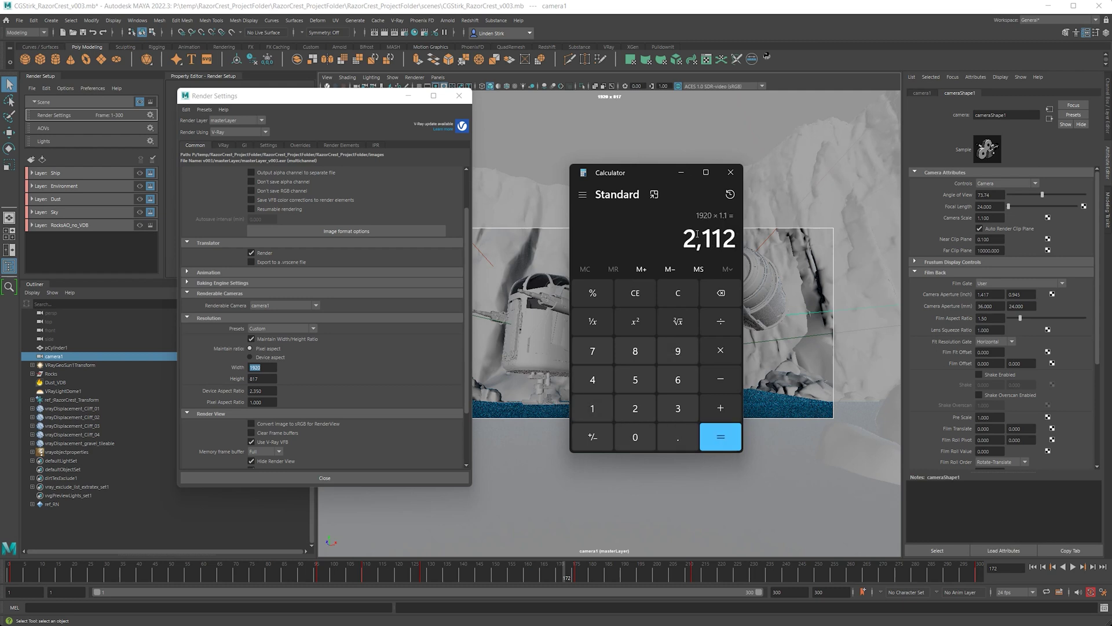
Set the render width to 2112 so height becomes 899, and save the scene.
left_click(262, 367)
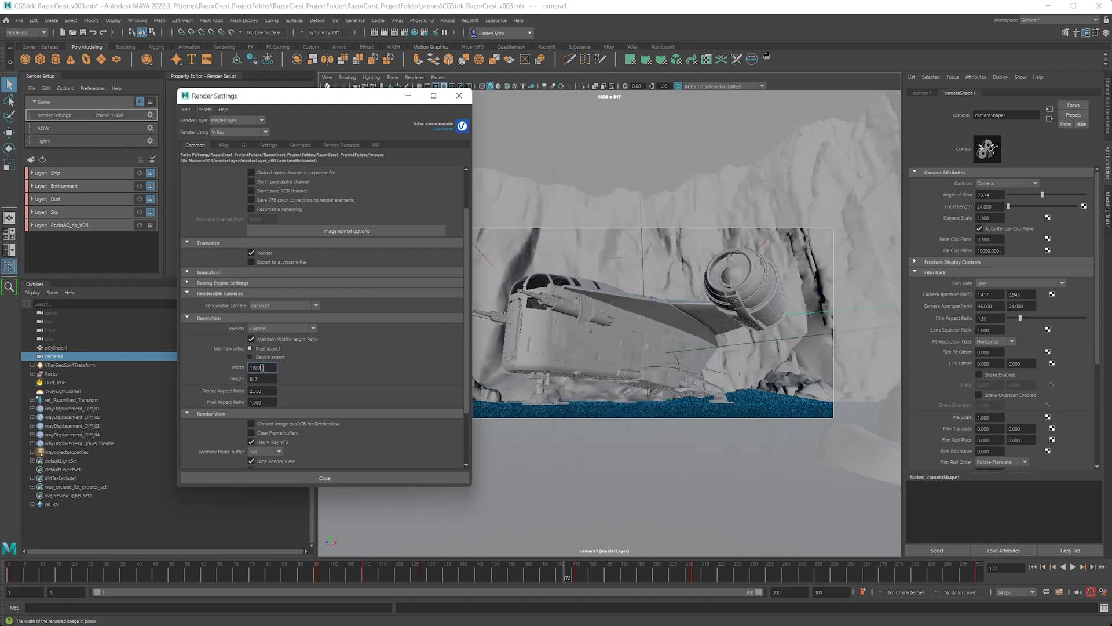
type("211")
key("Return")
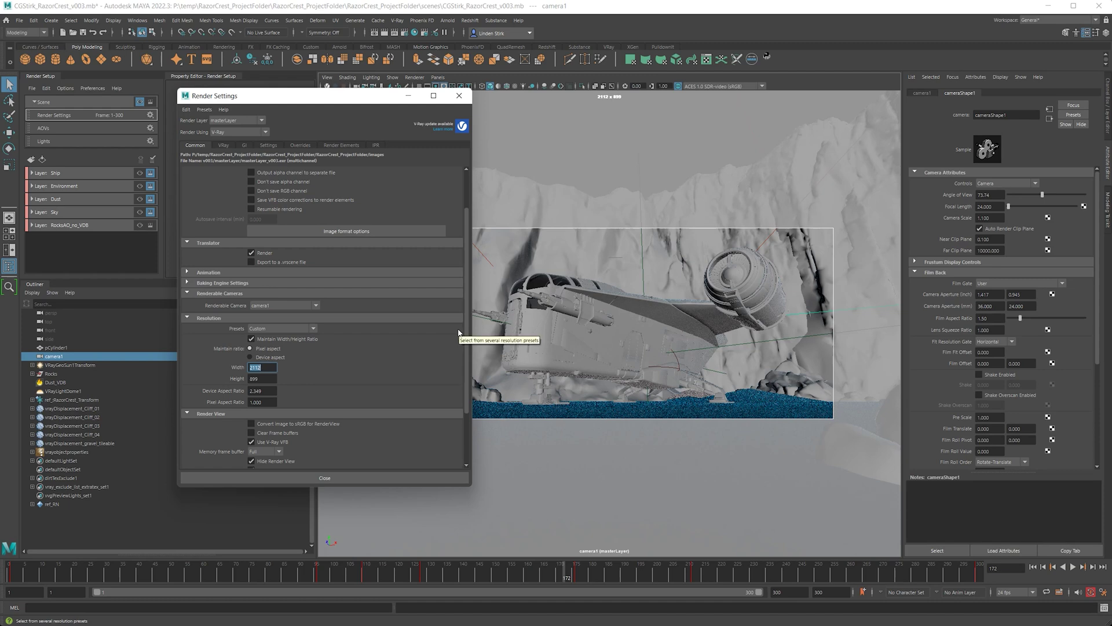
key("Tab")
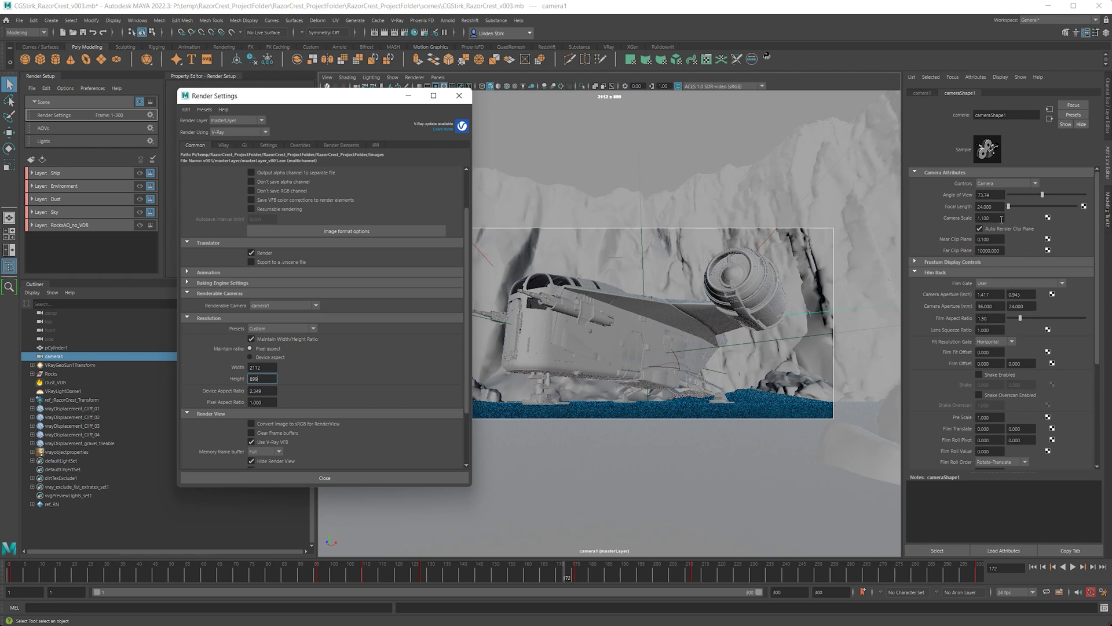
left_click(991, 417)
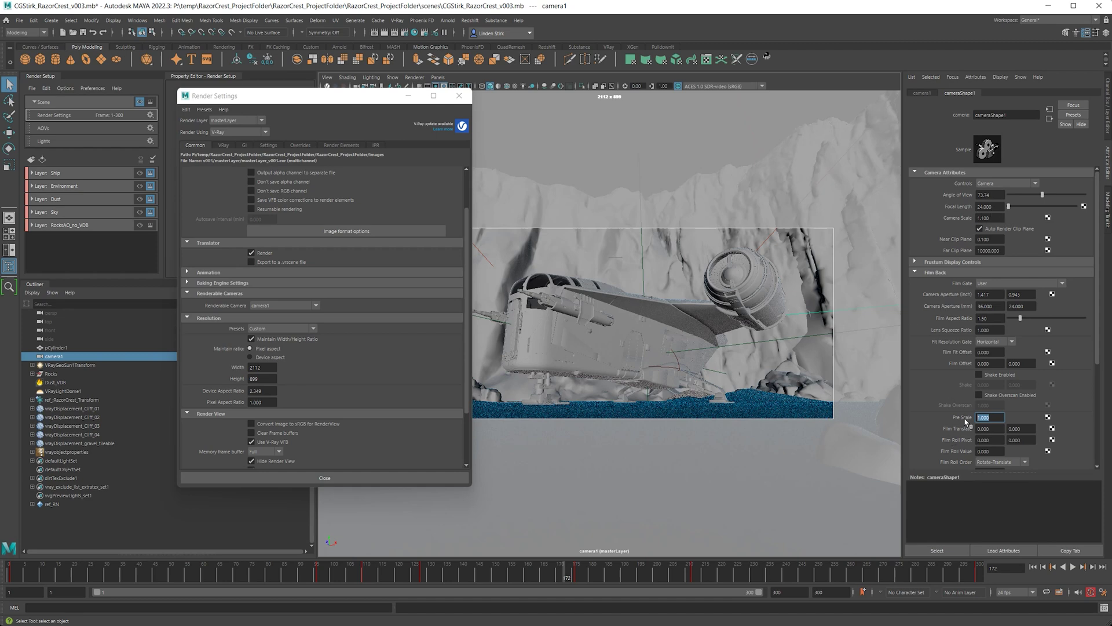
key("ctrl+s")
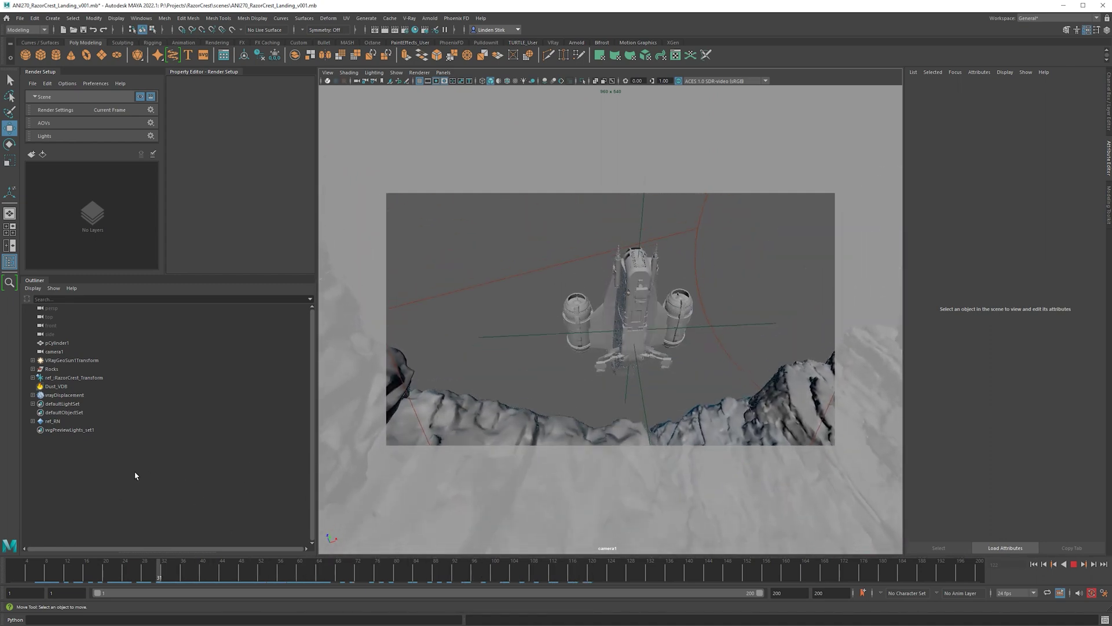
key("Escape")
key("space")
left_click_drag(495, 282, 479, 351, "alt")
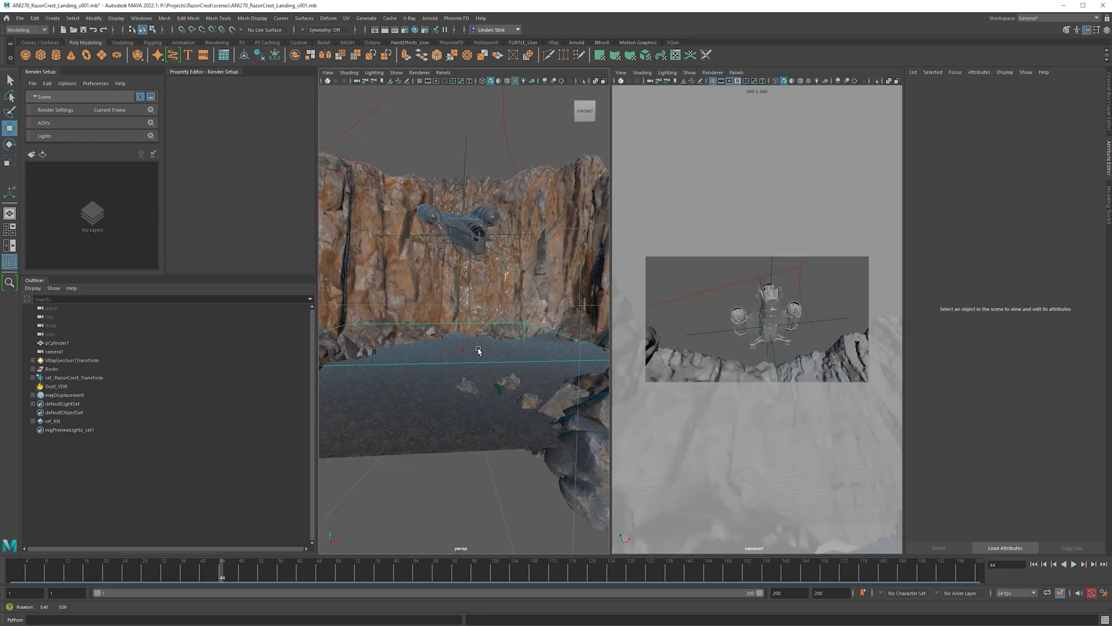
key("alt+v")
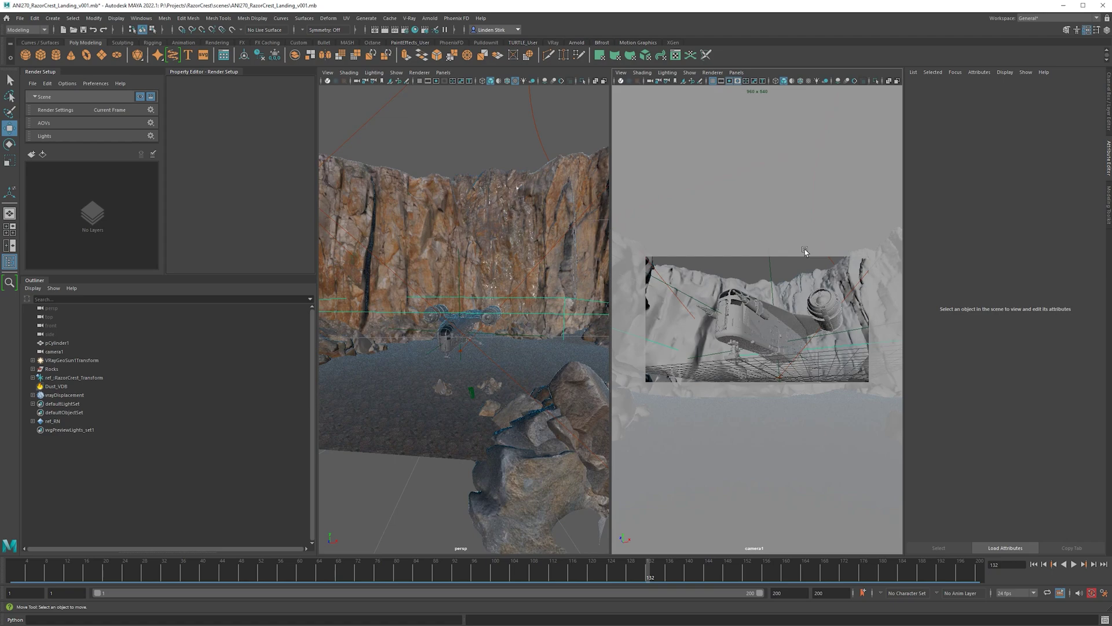
key("Escape")
key("space")
left_click(612, 579)
key("alt+v")
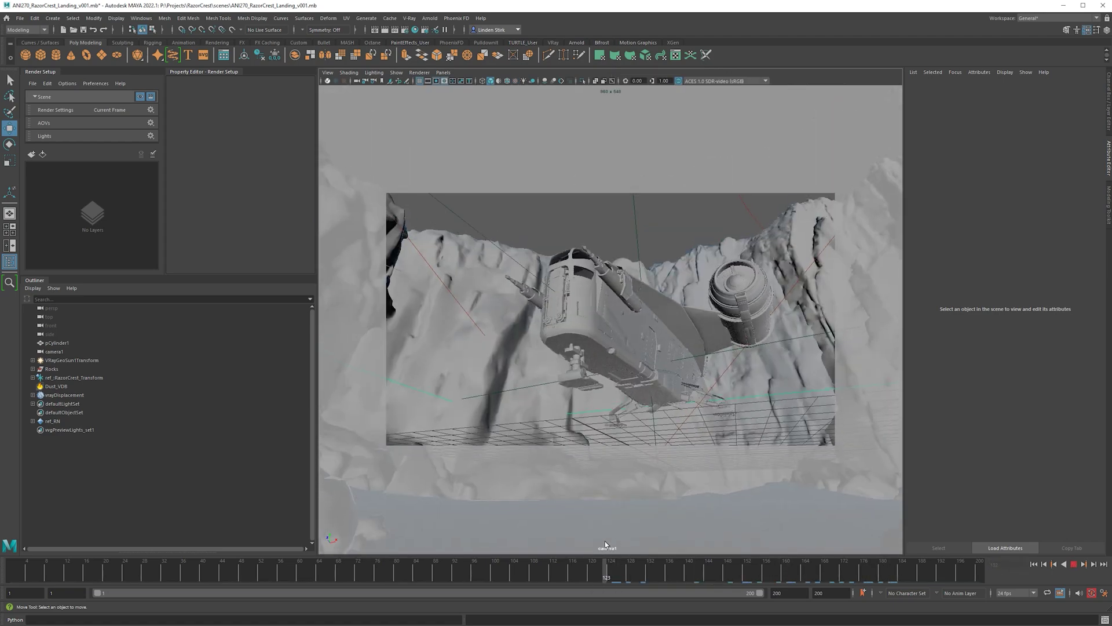
key("Escape")
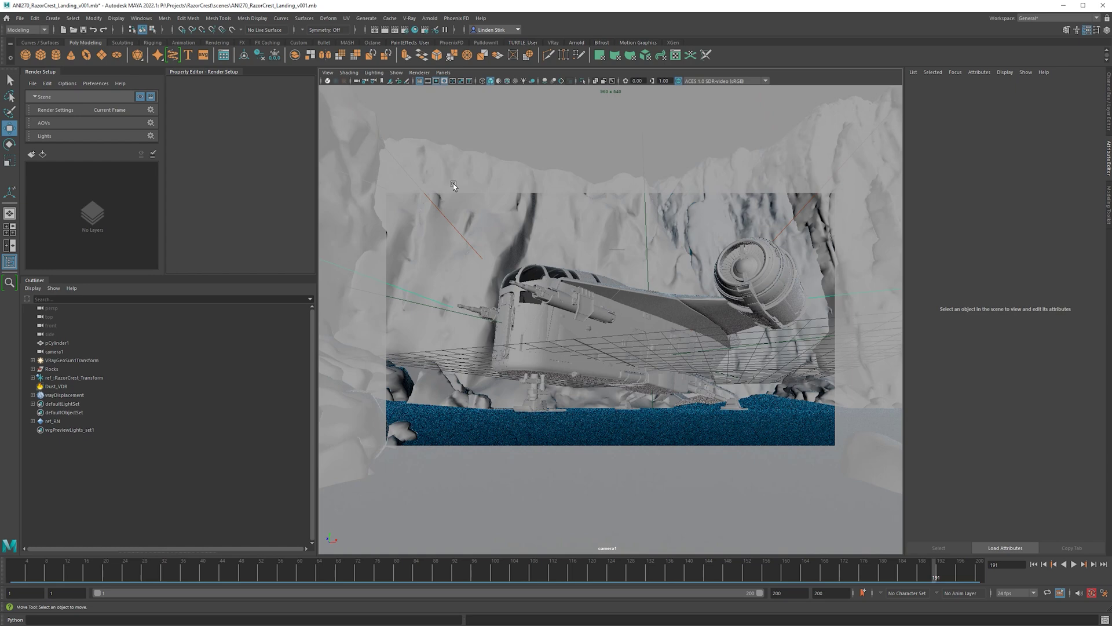
In V-Ray render settings, enter a width of 1920 for 1920 × 1080 HD output.
left_click(406, 32)
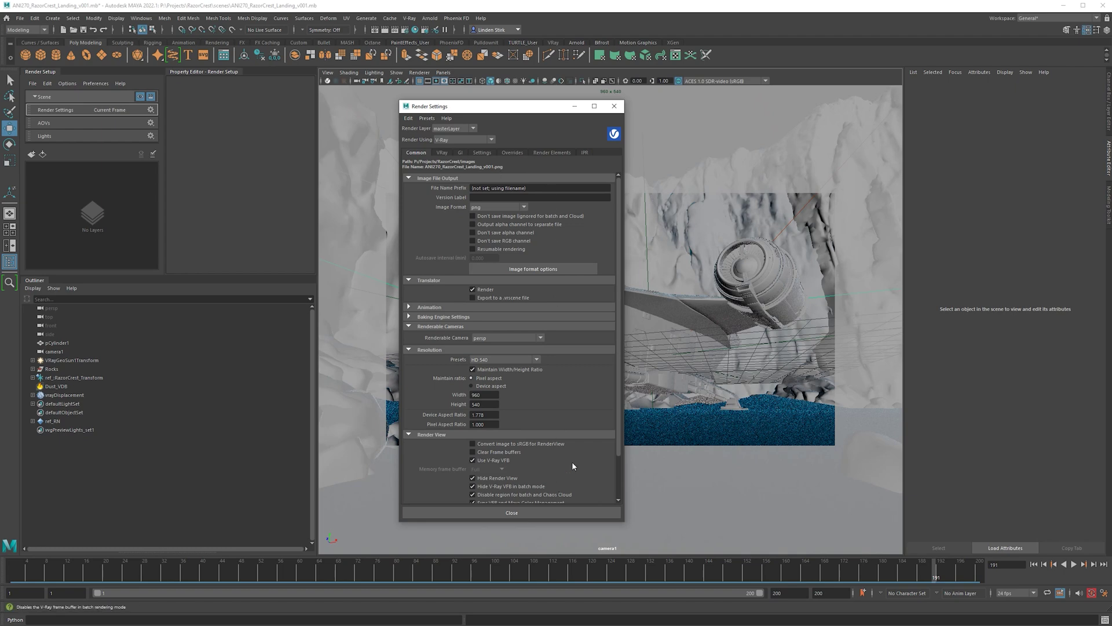
scroll(620, 345, "down", 2)
scroll(618, 409, "up", 2)
double_click(484, 394)
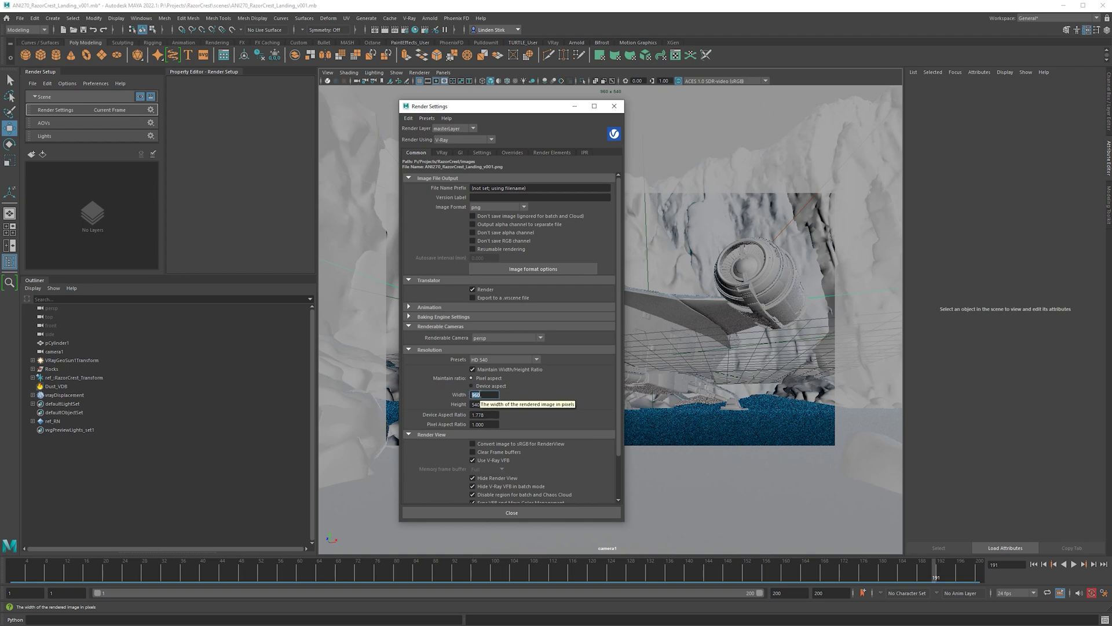
type("1920")
key("Return")
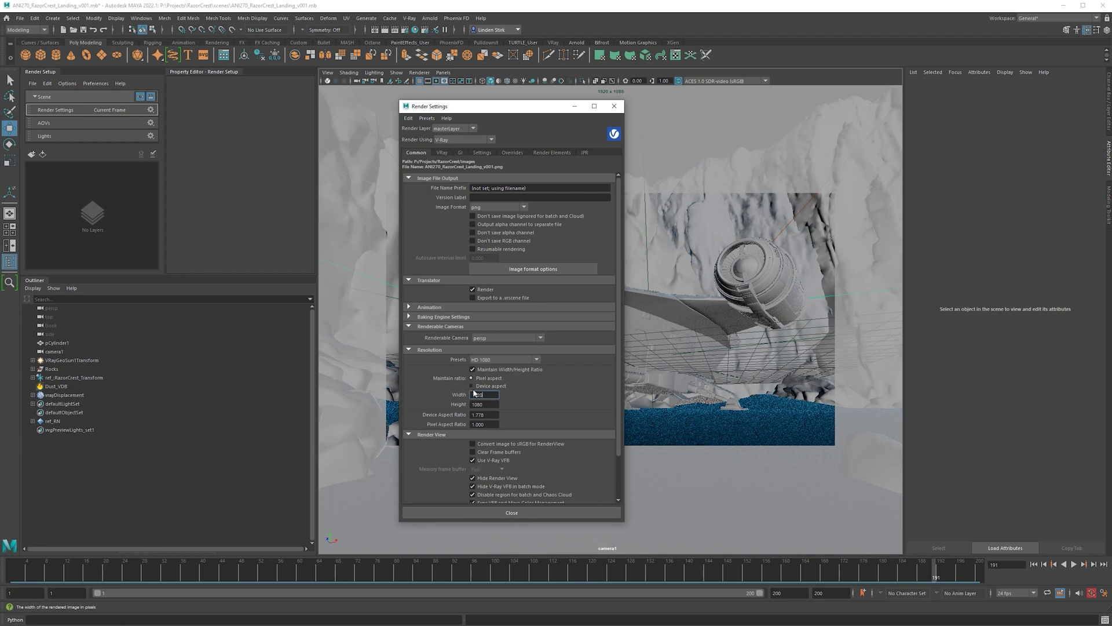
double_click(482, 395)
type("1840")
key("Return")
left_click(491, 369)
type("6")
key("Return")
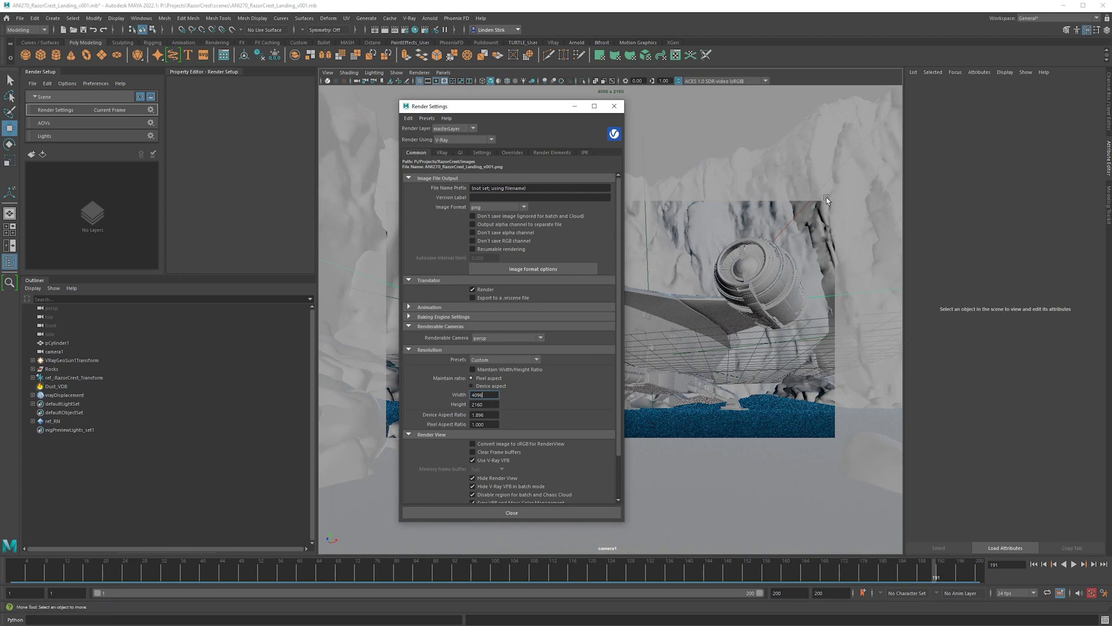
double_click(484, 395)
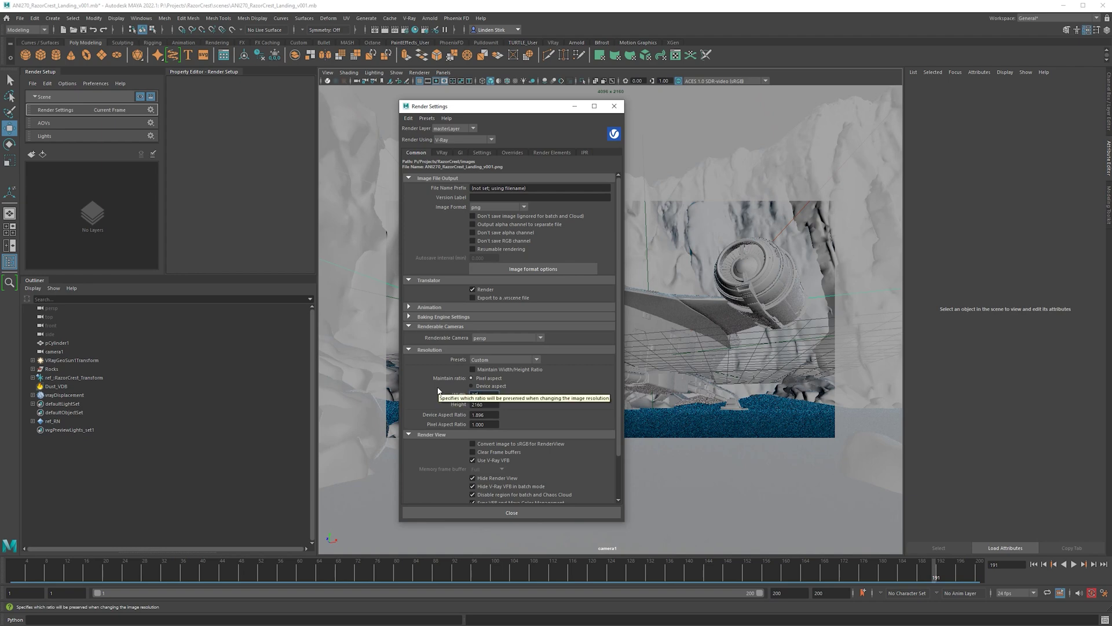
type("38")
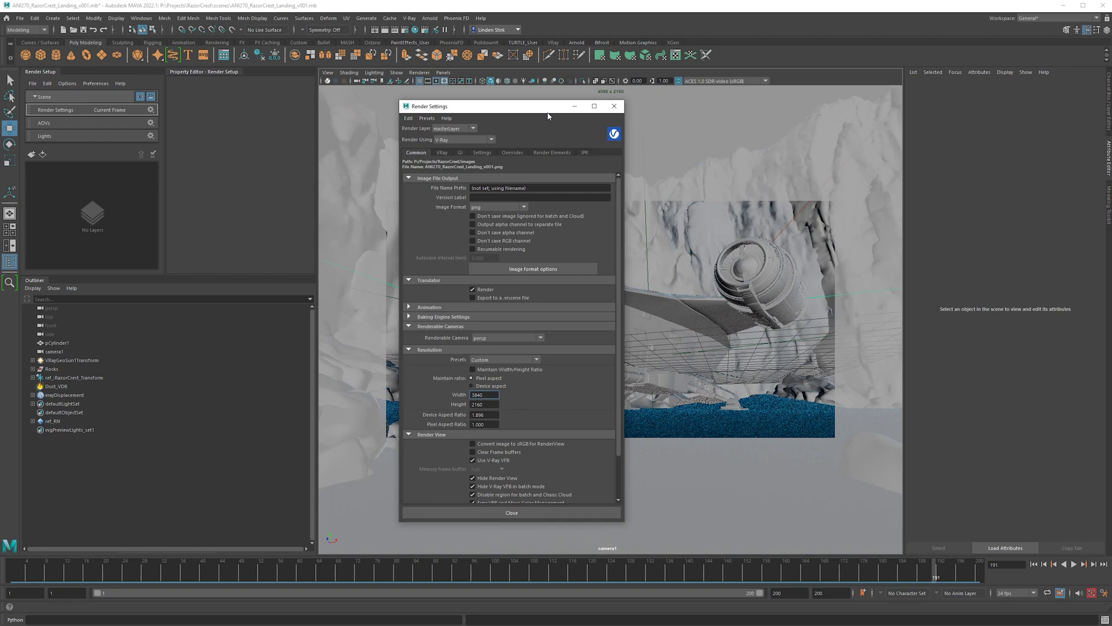
left_click_drag(487, 105, 192, 89)
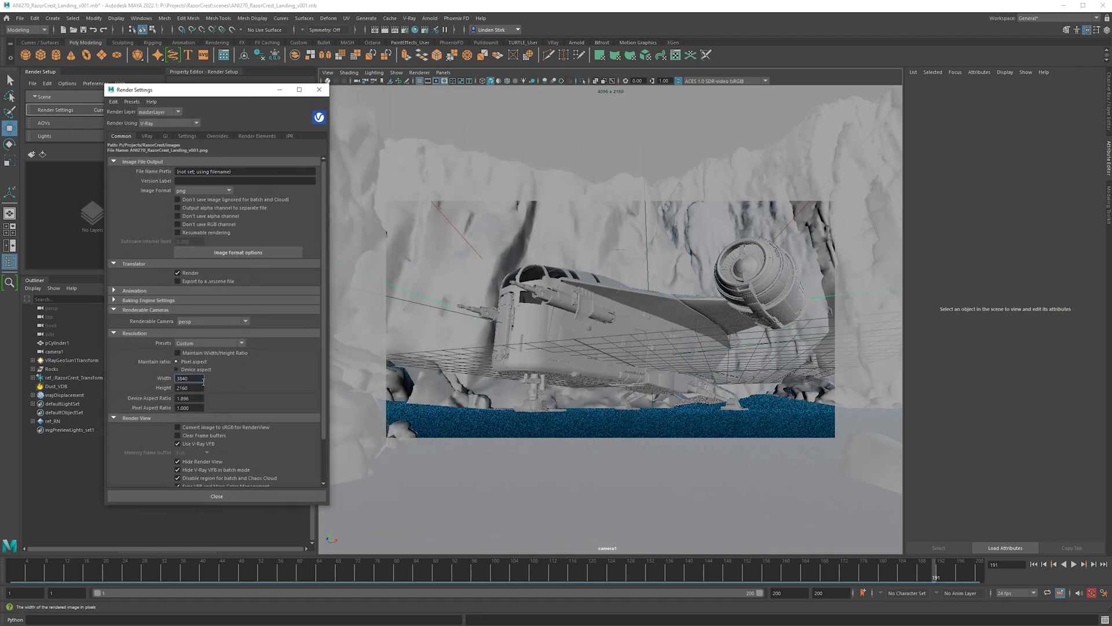
key("Return")
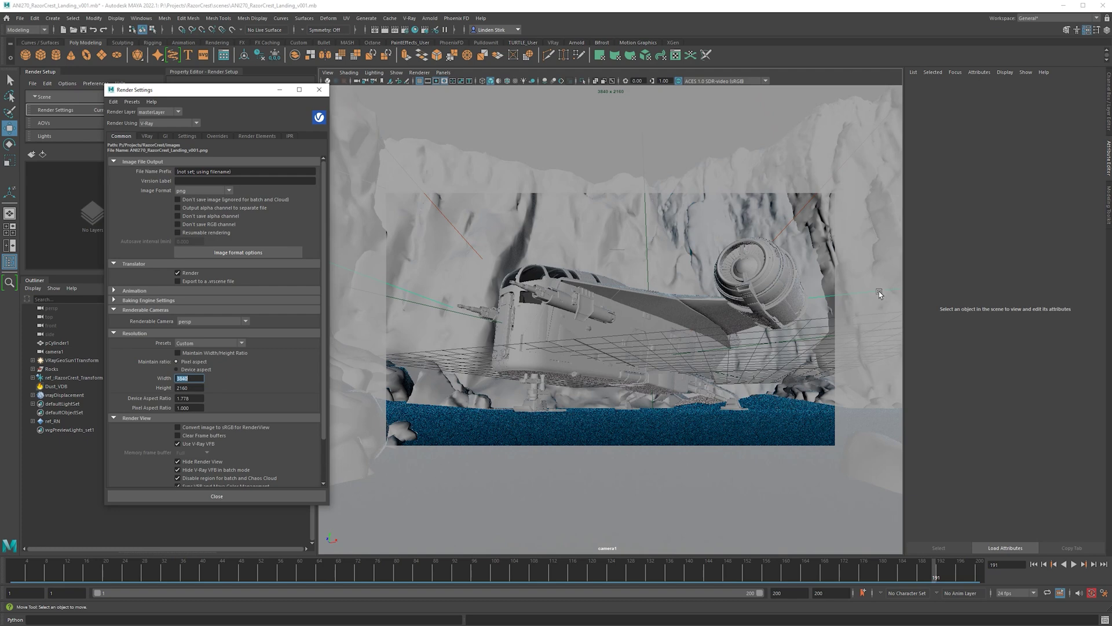
type("1920")
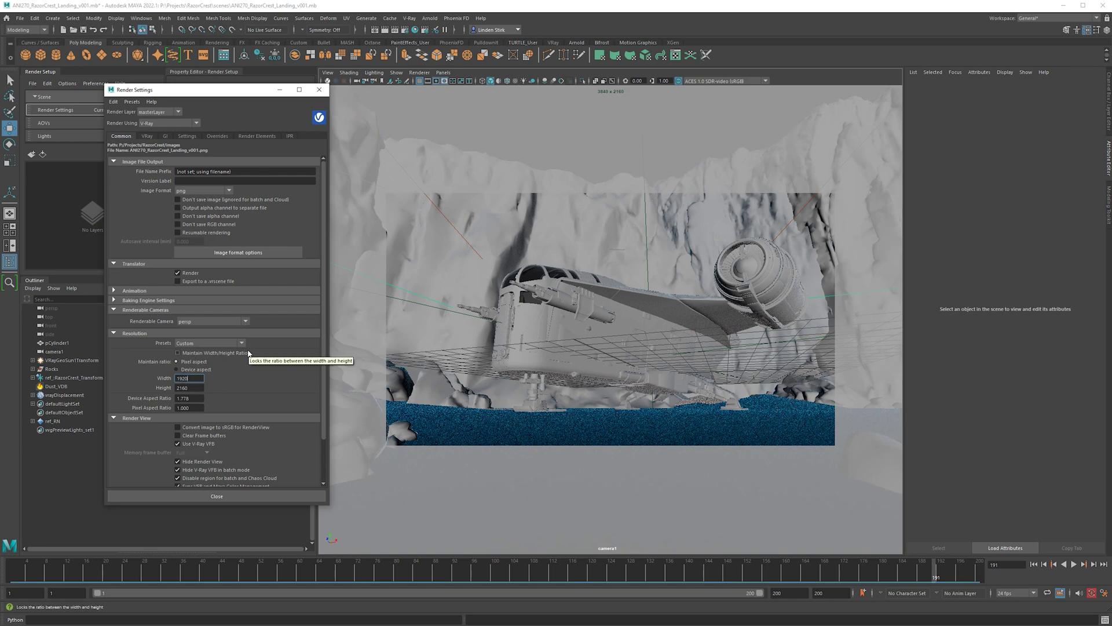
key("Return")
double_click(186, 388)
type("1080")
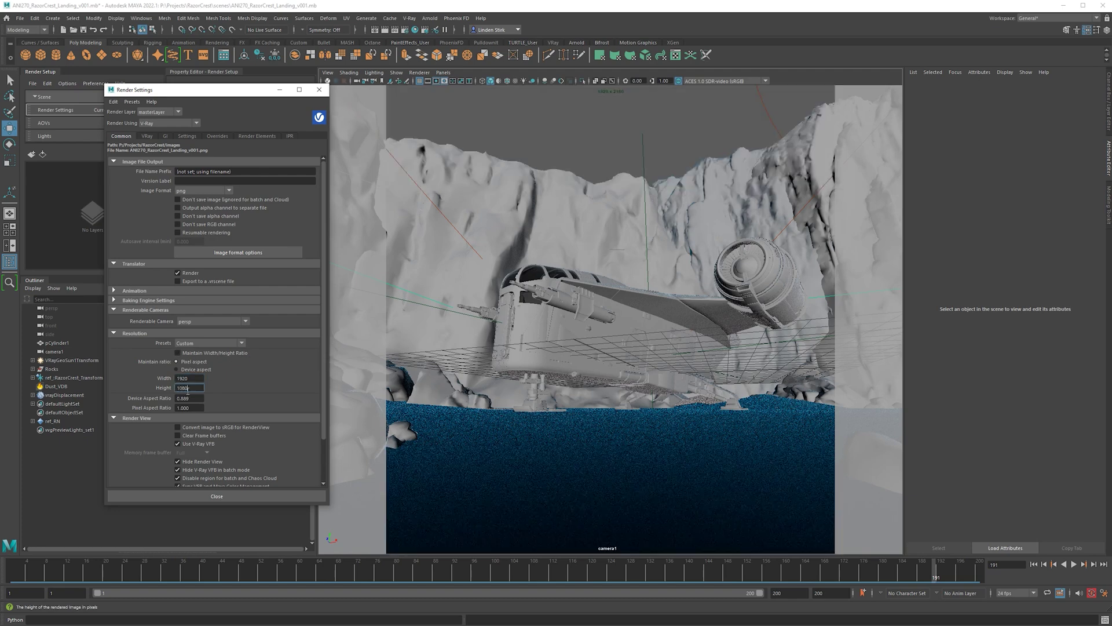
key("Return")
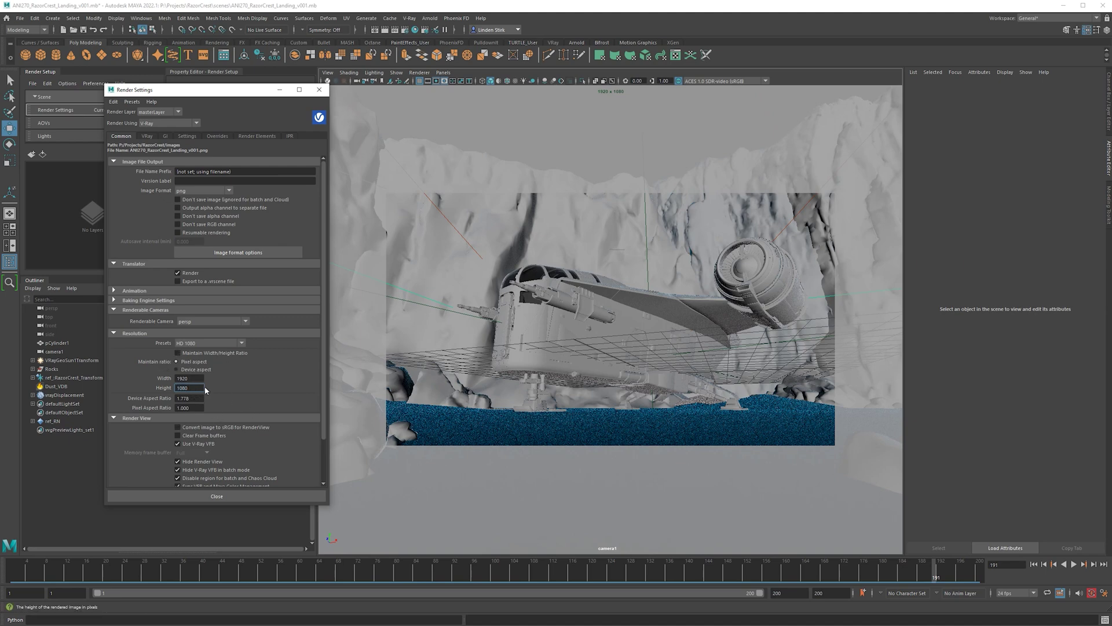
left_click(207, 353)
Enter a custom resolution of width 2350 and height 1000.
double_click(185, 378)
type("235")
type("0")
key("Return")
left_click(184, 387)
double_click(184, 389)
type("1000")
key("Return")
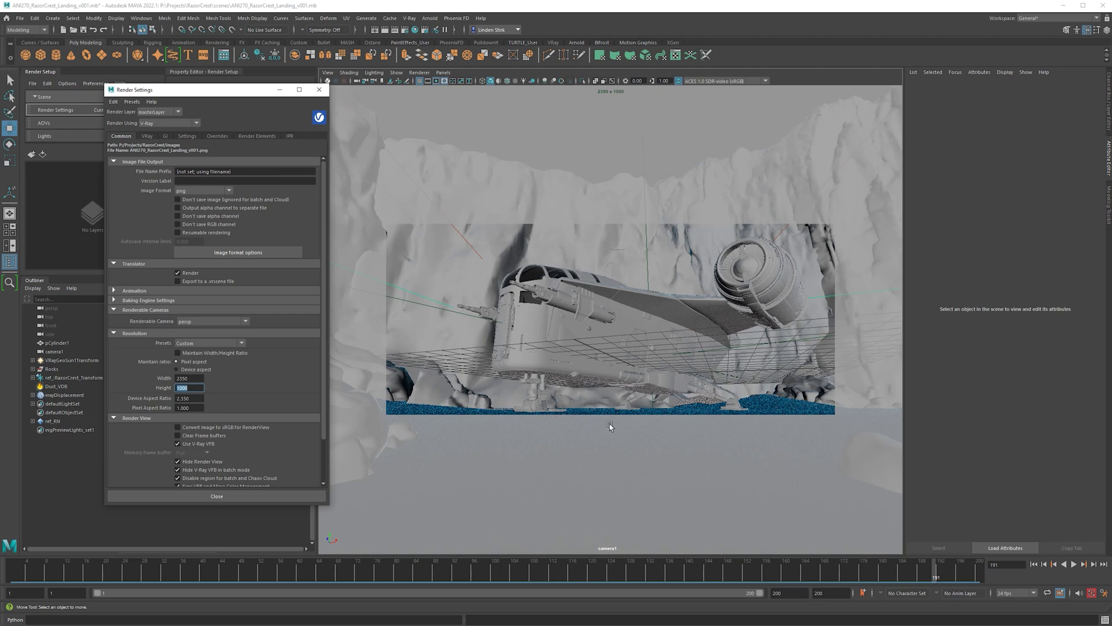
left_click(190, 379)
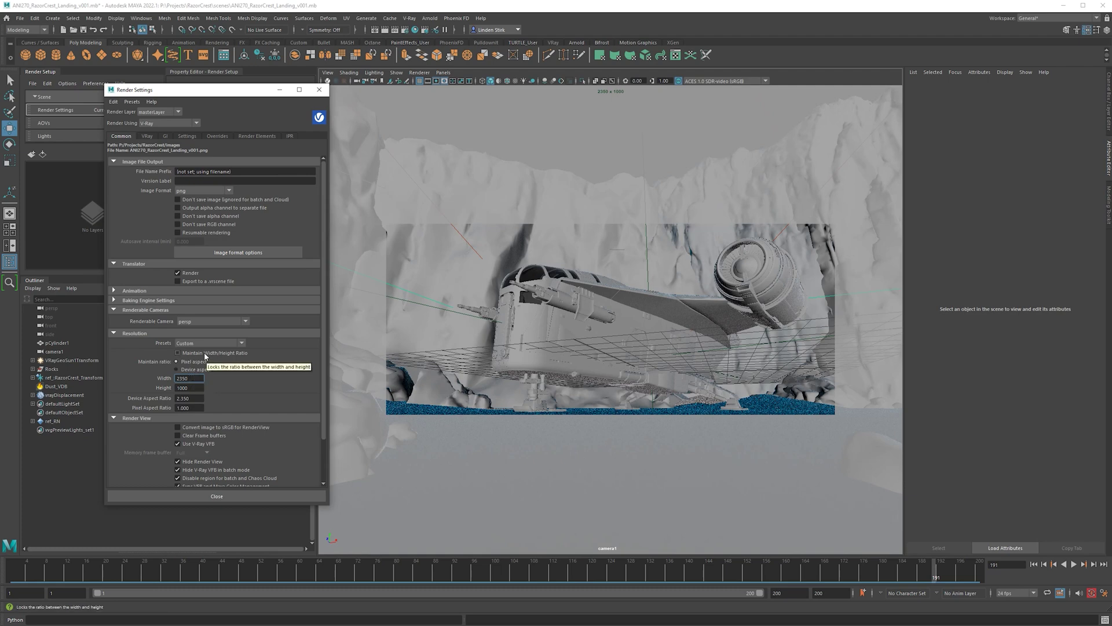
Lock the width/height ratio and enter width 1920, giving height 817 at 2.35 aspect.
left_click(206, 353)
double_click(201, 378)
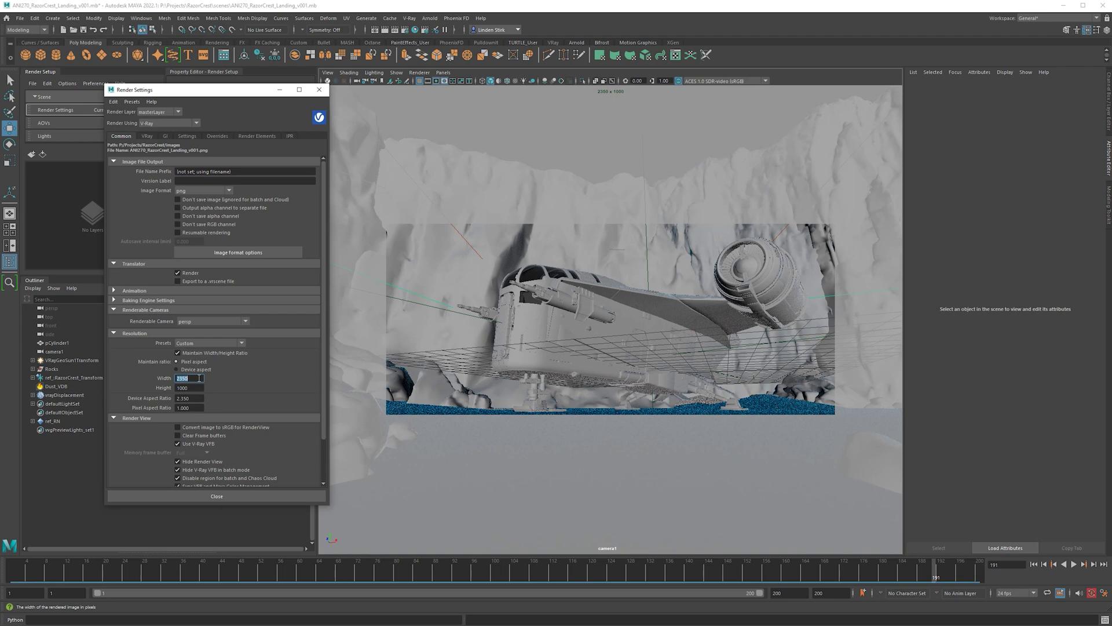
type("1920")
key("Return")
left_click(180, 389)
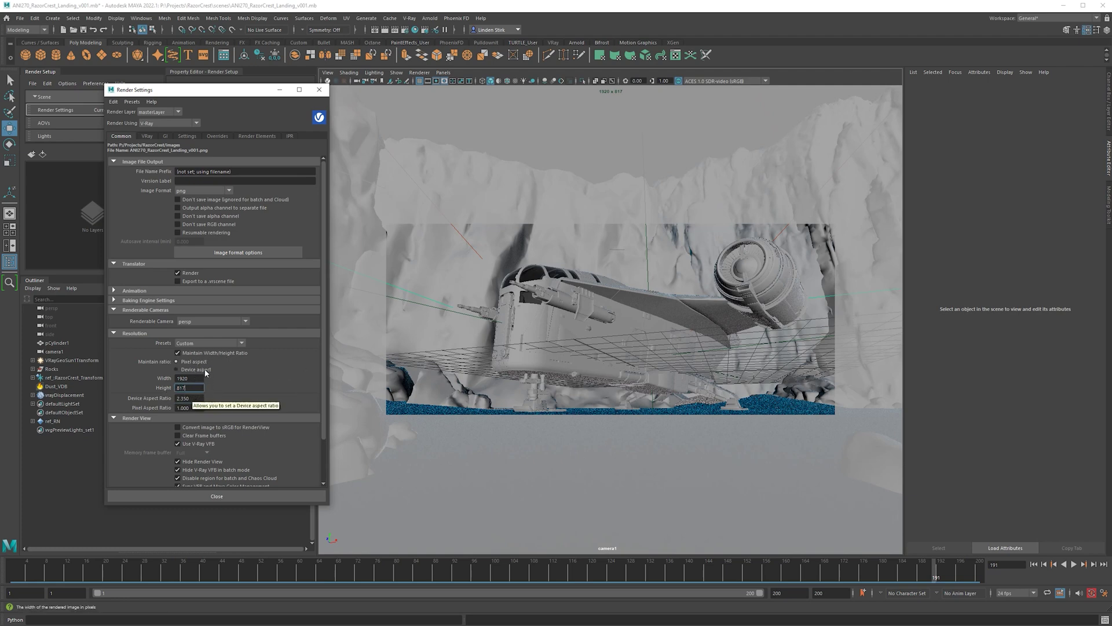
double_click(197, 398)
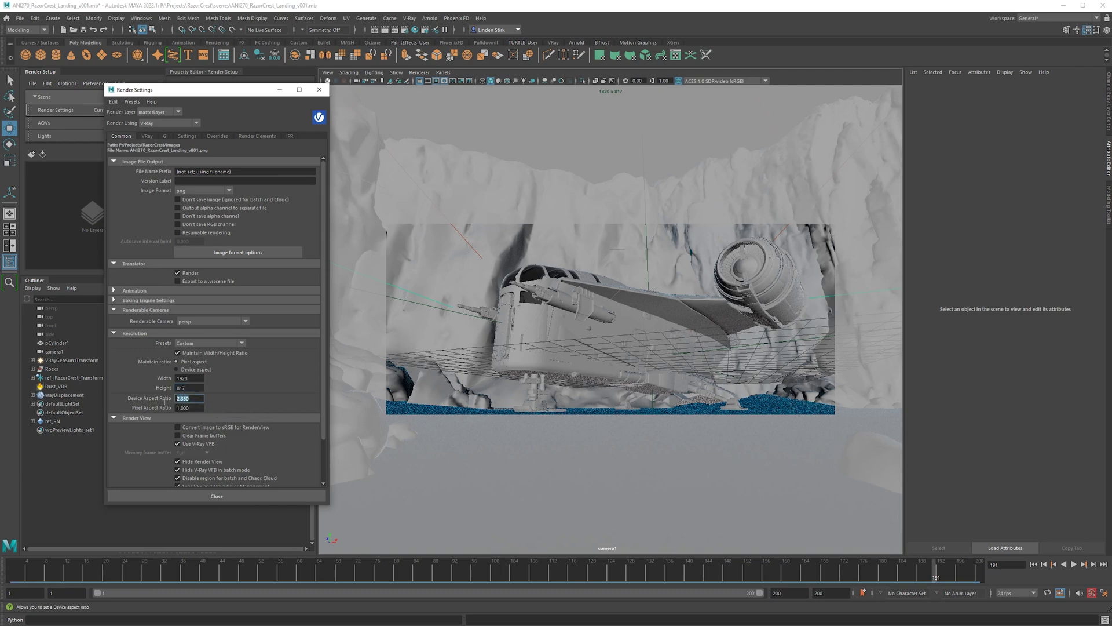
left_click(179, 398)
Select camera1, try a Pre Scale of 2, then settle back on 1.
left_click(355, 81)
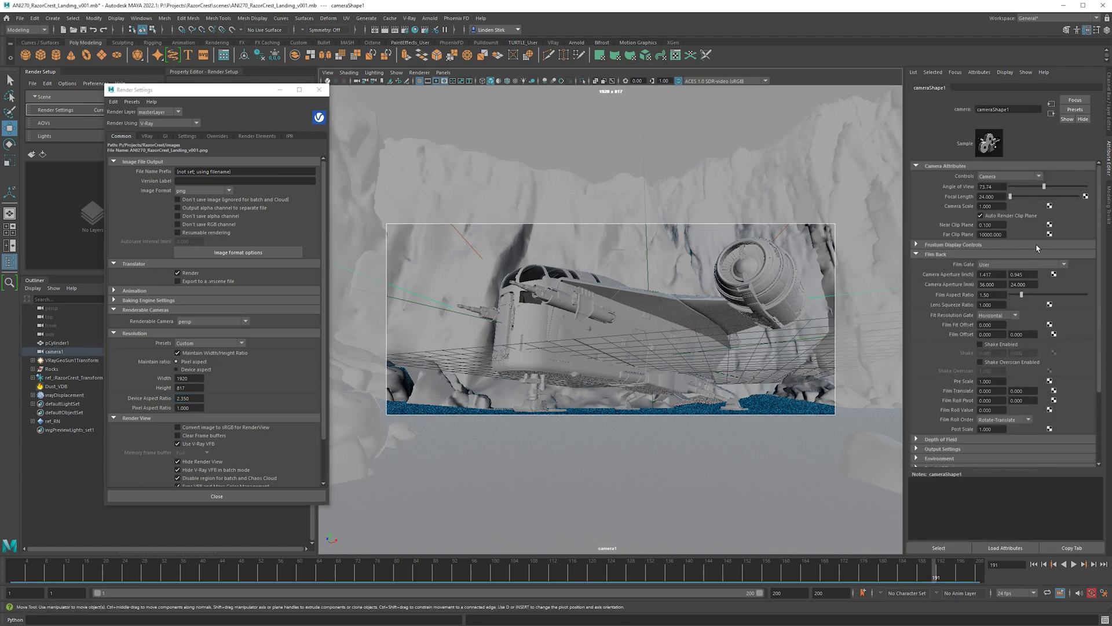
scroll(1102, 259, "down", 1)
scroll(1102, 259, "down", 1)
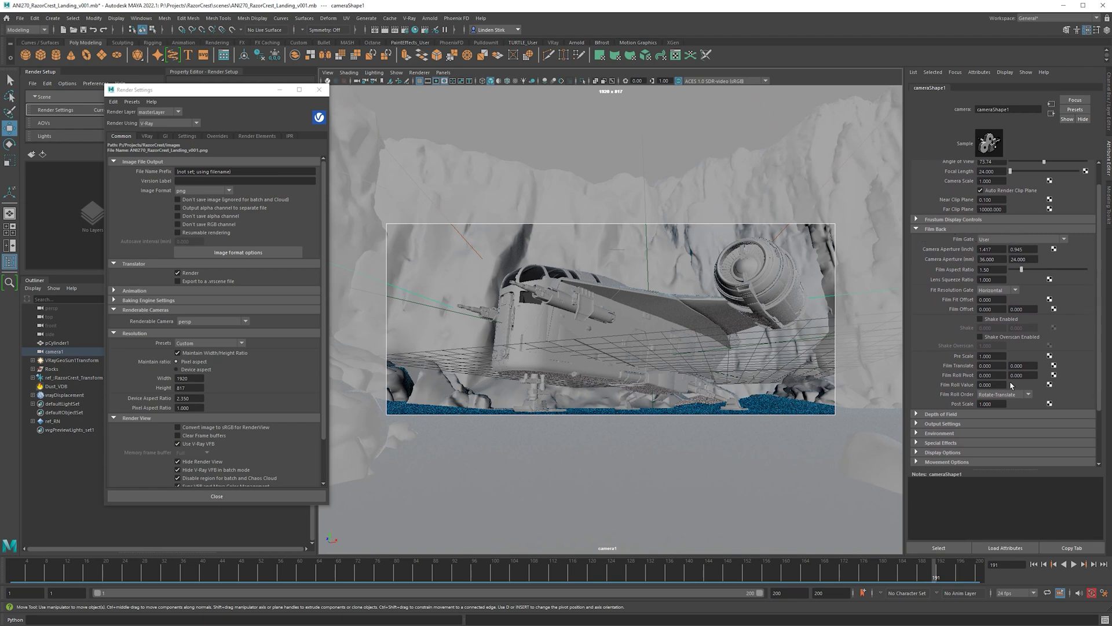
left_click(993, 354)
type("2")
key("Return")
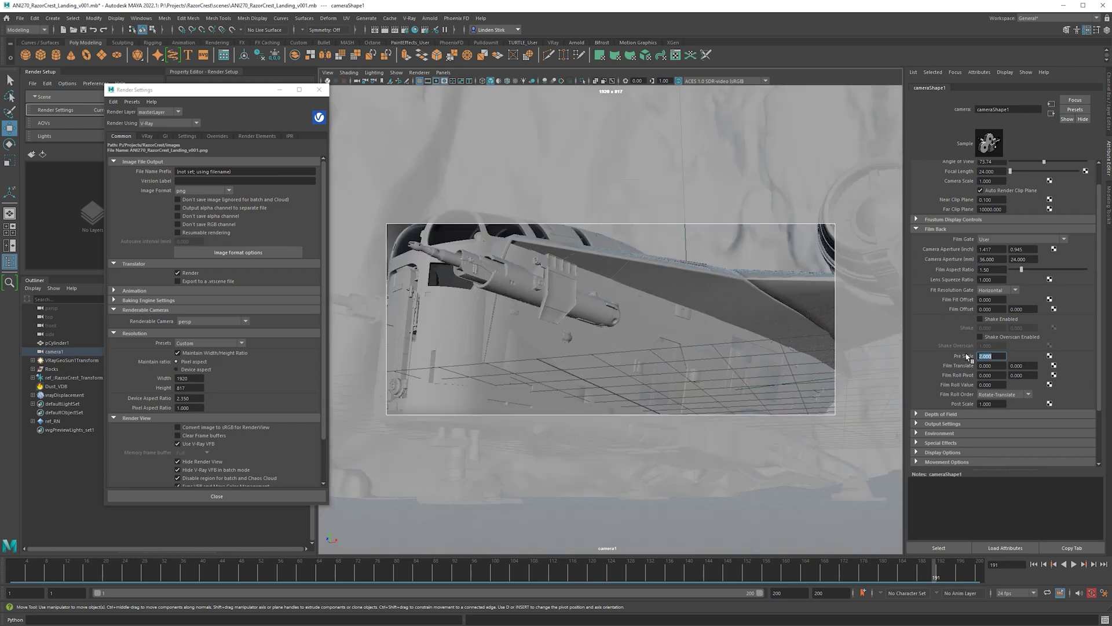
type("1")
type(".5")
key("Return")
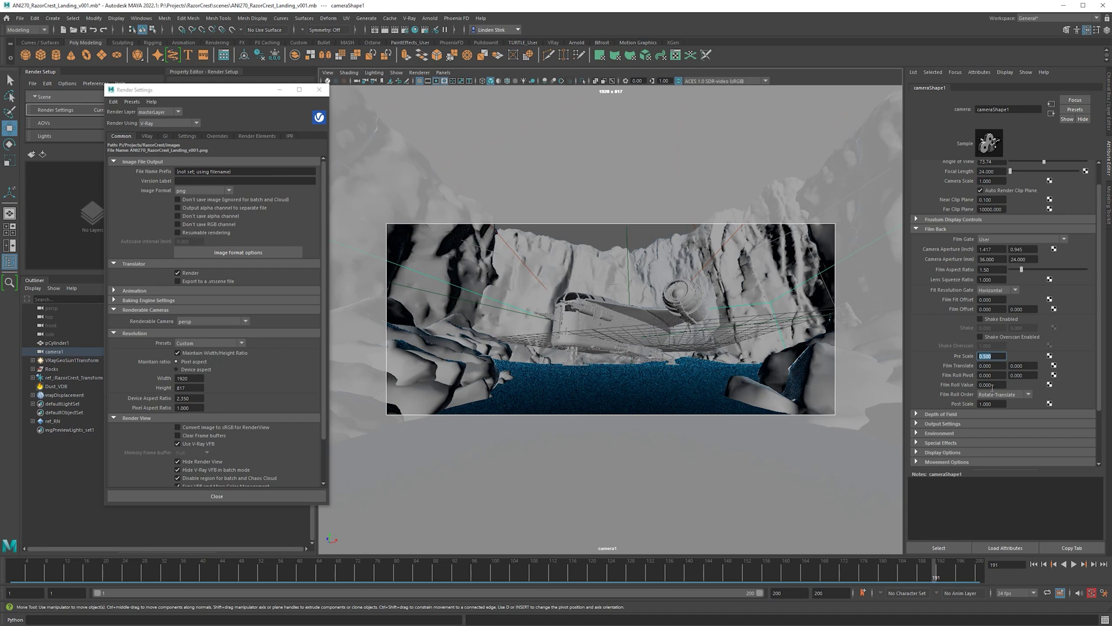
type("1")
key("Return")
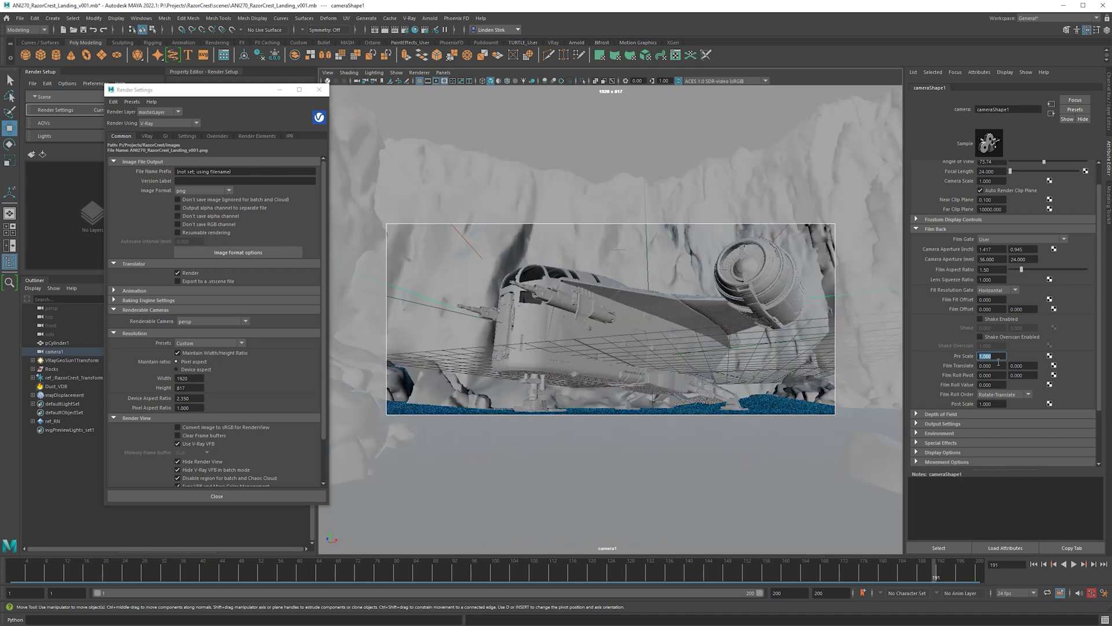
key("BackSpace")
key("Return")
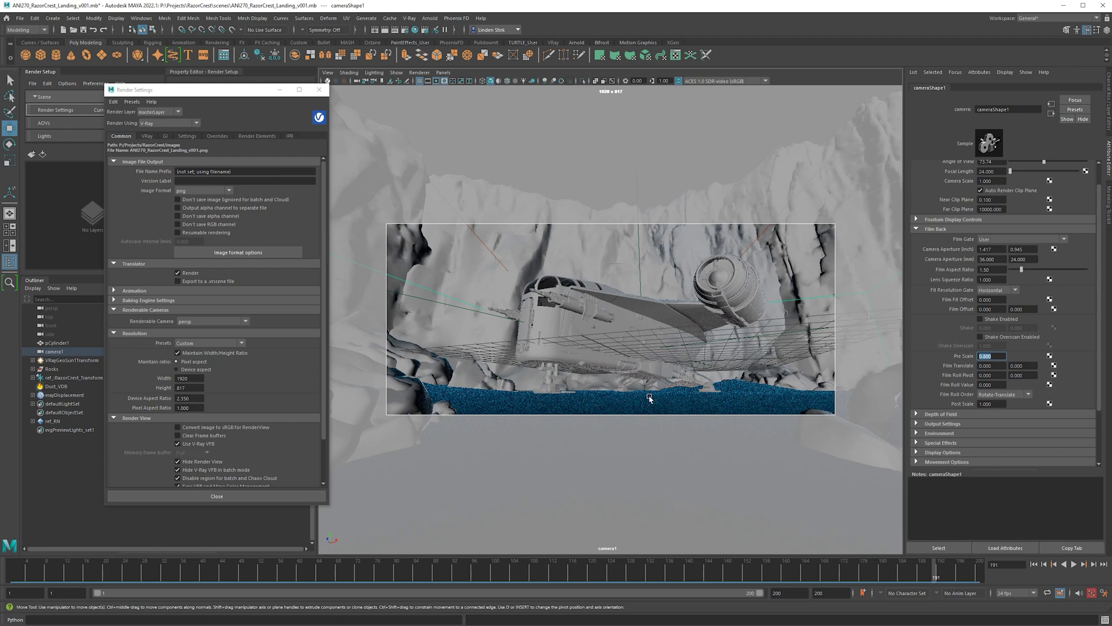
Scrub and play the landing animation to review the 2.35 widescreen framing.
left_click_drag(704, 572, 531, 566)
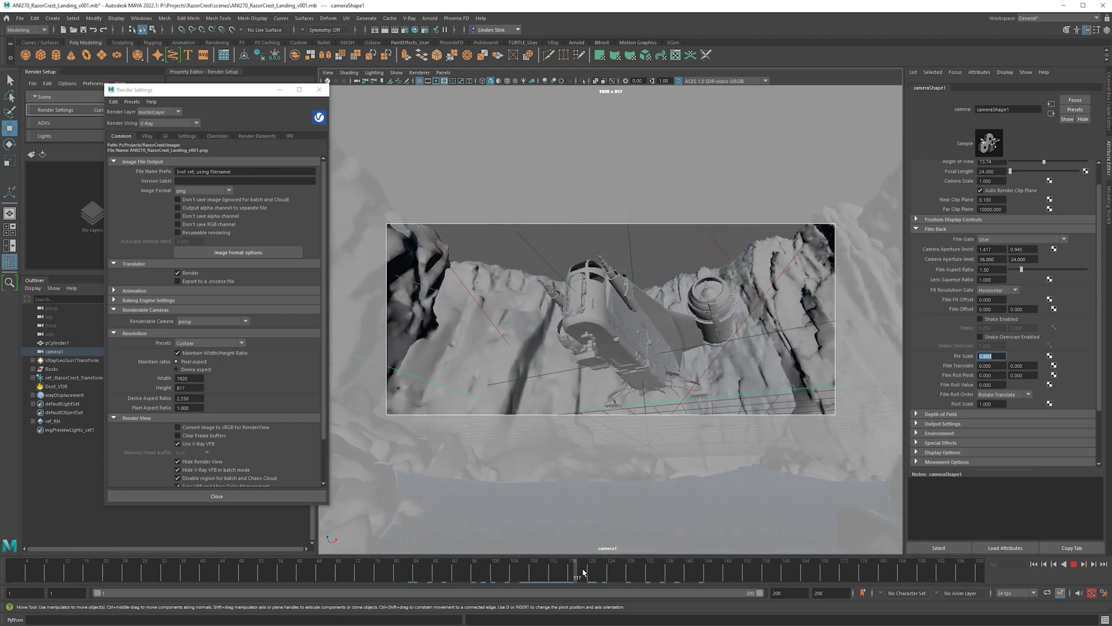
key("Escape")
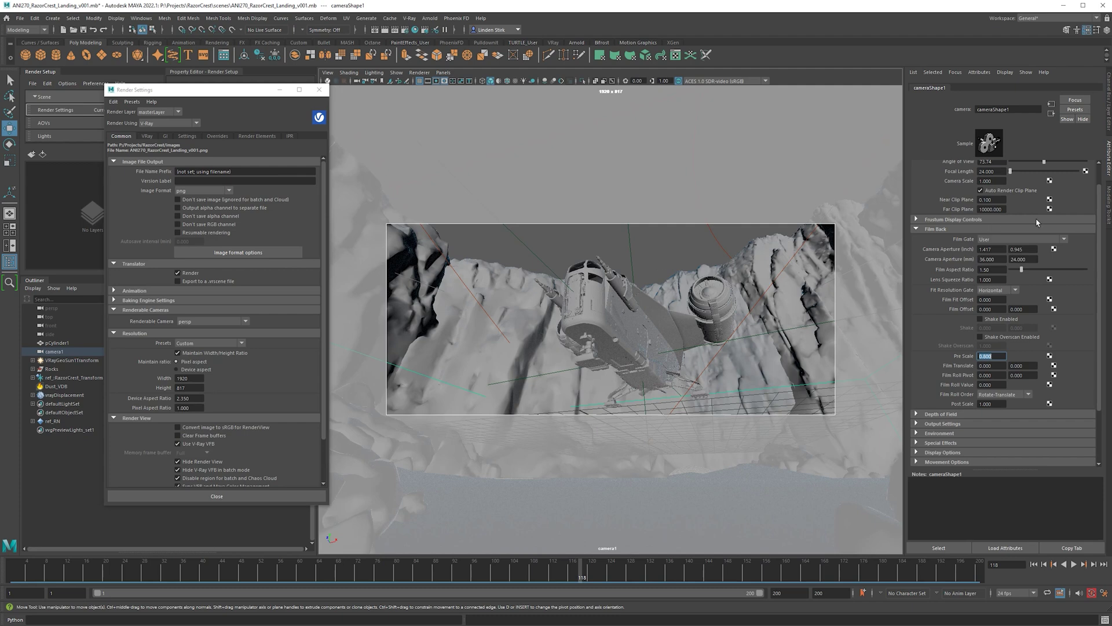
scroll(1007, 186, "up", 1)
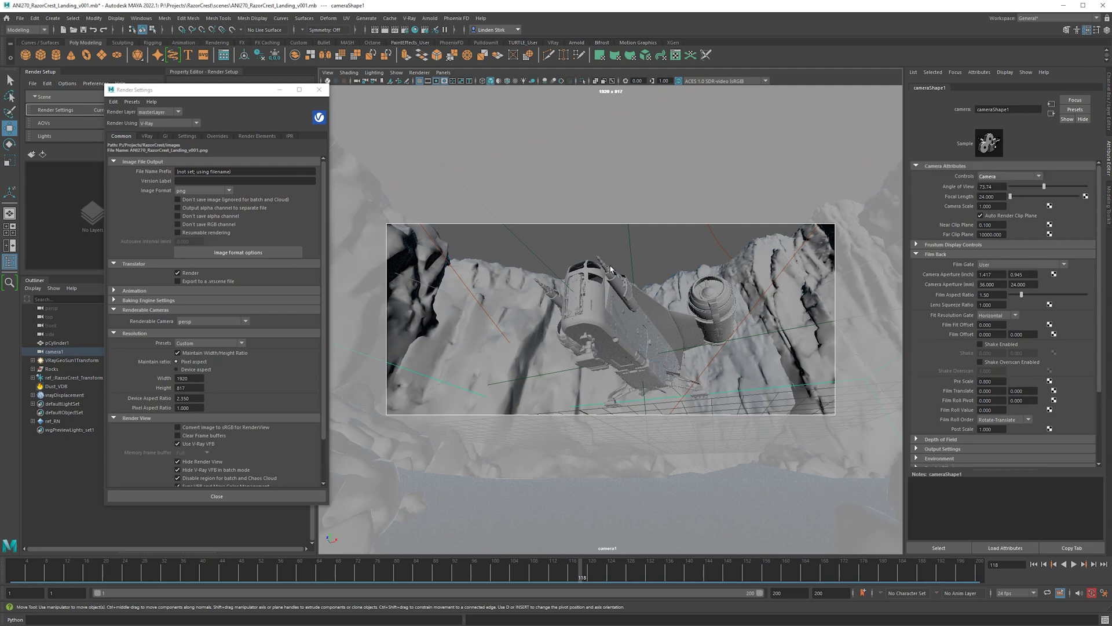
key("alt+v")
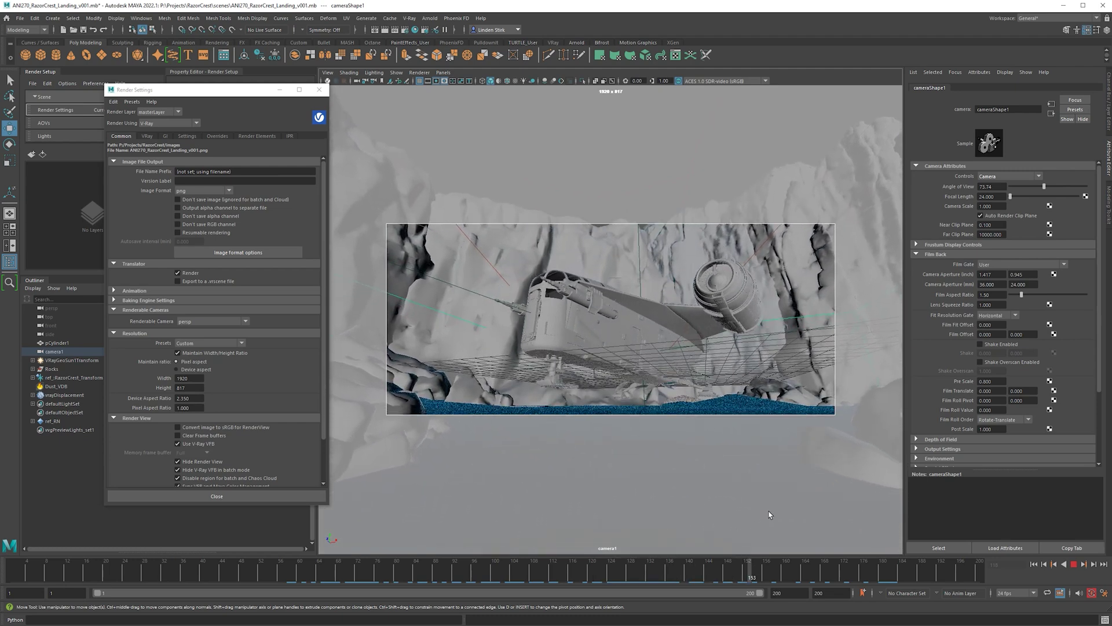
key("Escape")
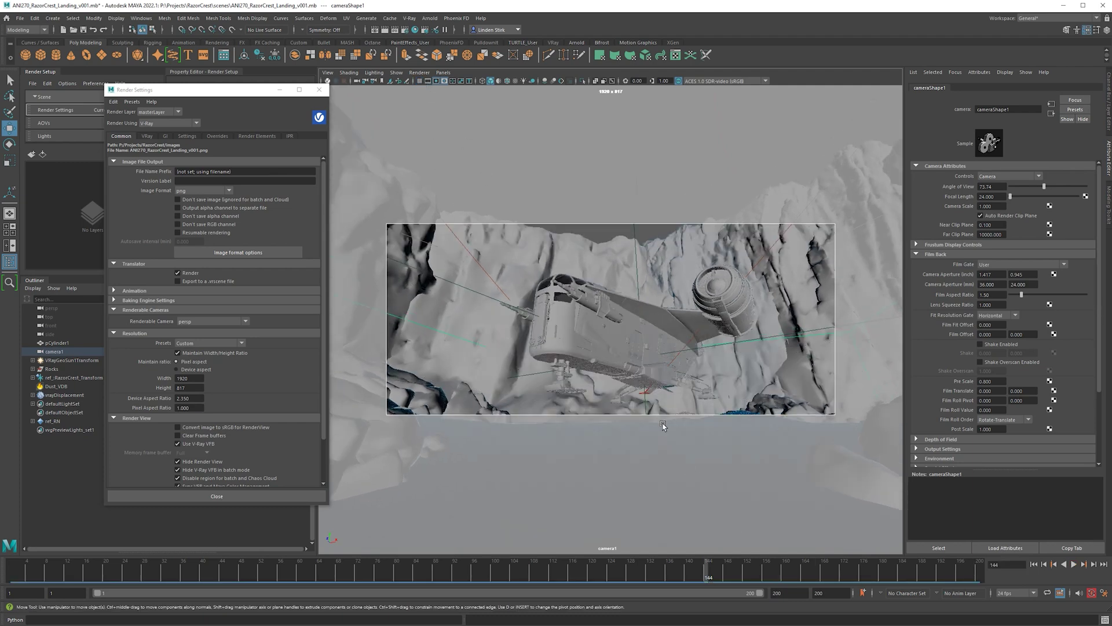
key("alt+v")
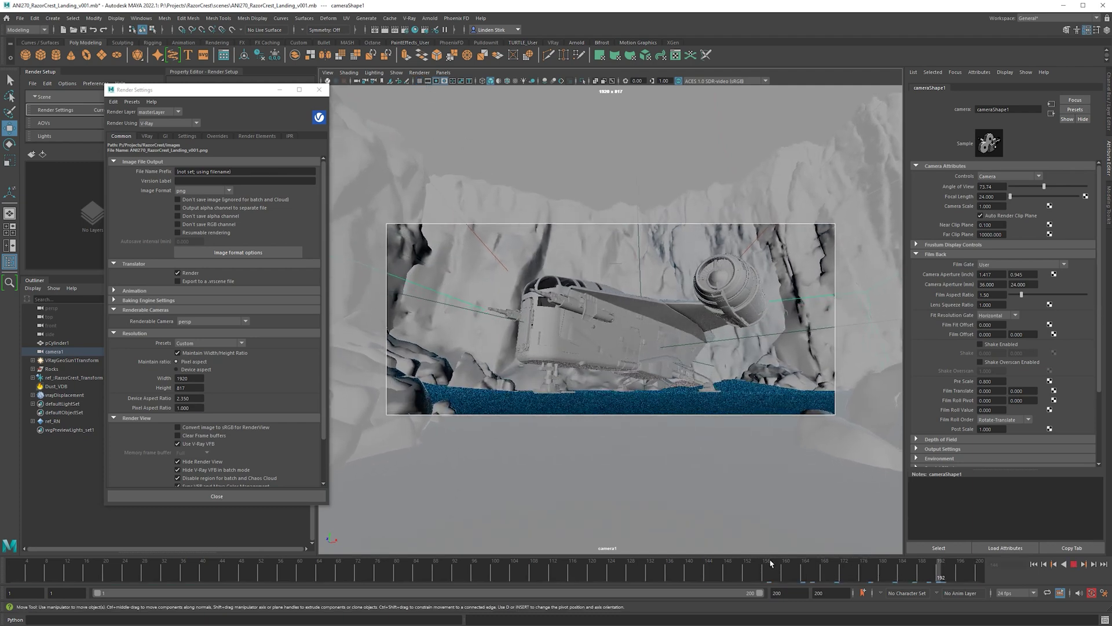
mouse_move(944, 571)
left_mouse_down()
mouse_move(357, 546)
mouse_move(640, 553)
left_mouse_up()
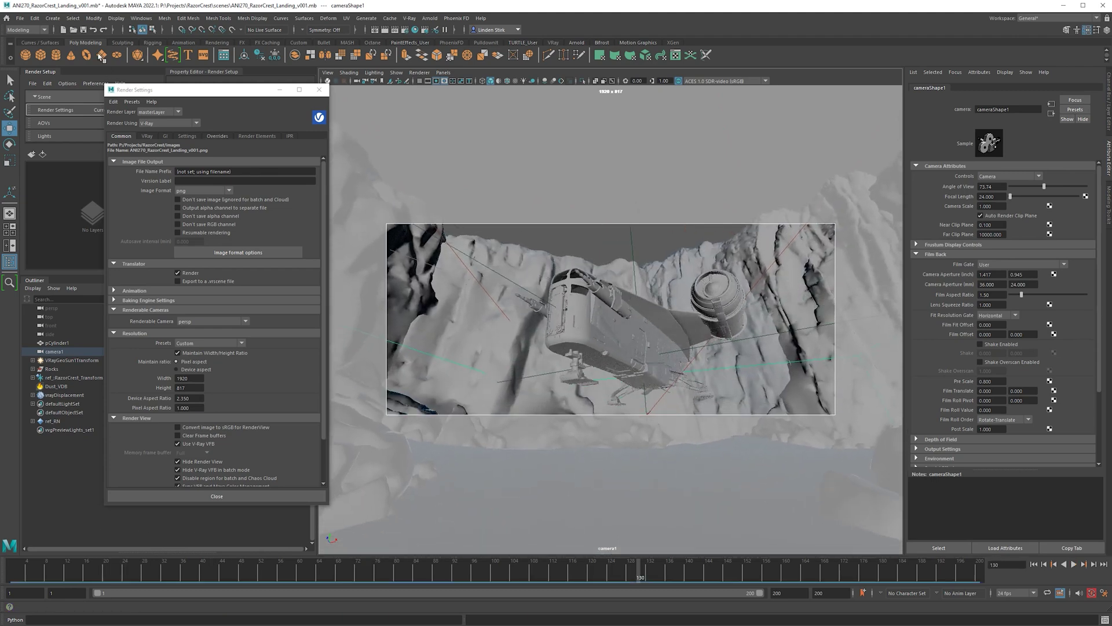
Save the RazorCrest landing scene with the 1920×817 resolution and camera Pre Scale changes.
left_click(83, 32)
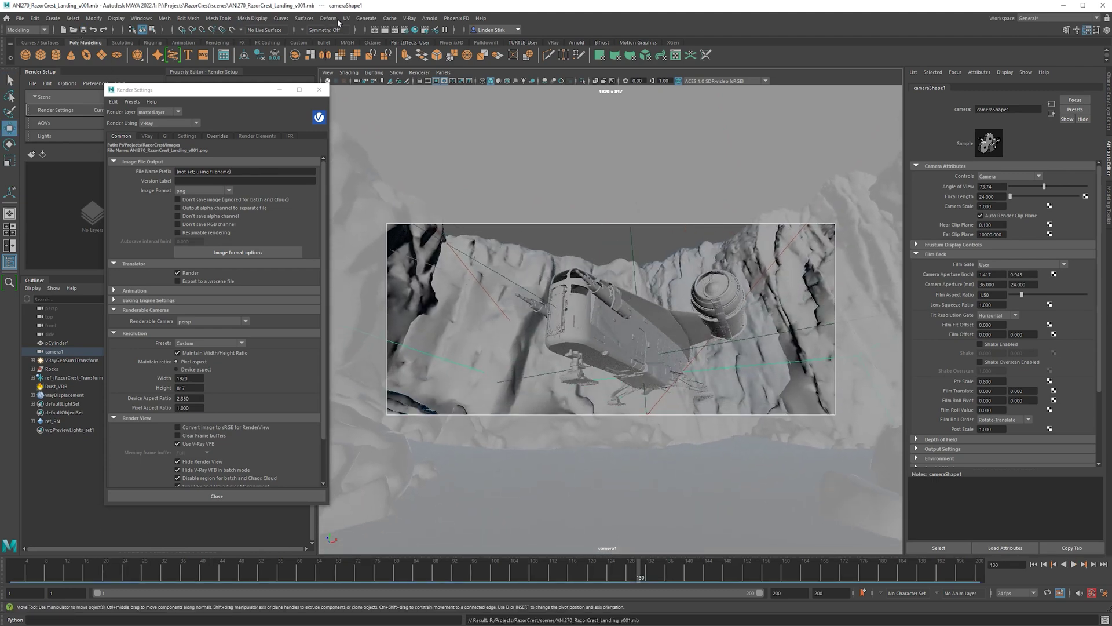